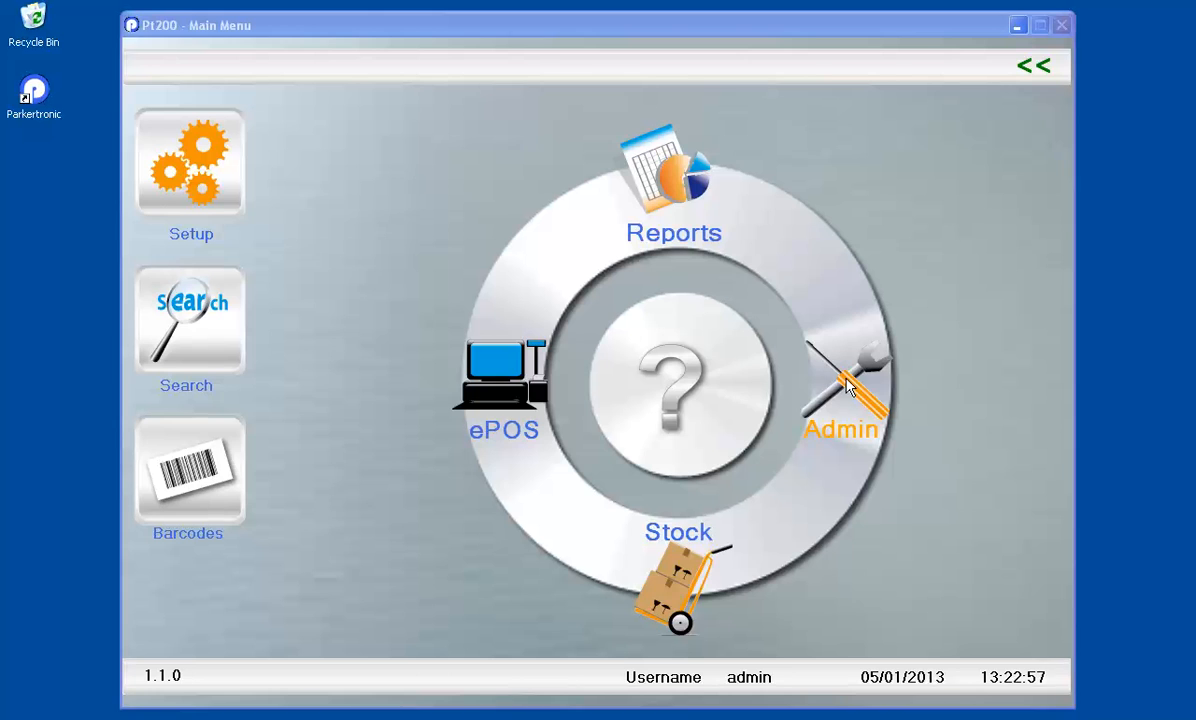
Step: Open the product administration list and start inserting a new product record
left_click(846, 383)
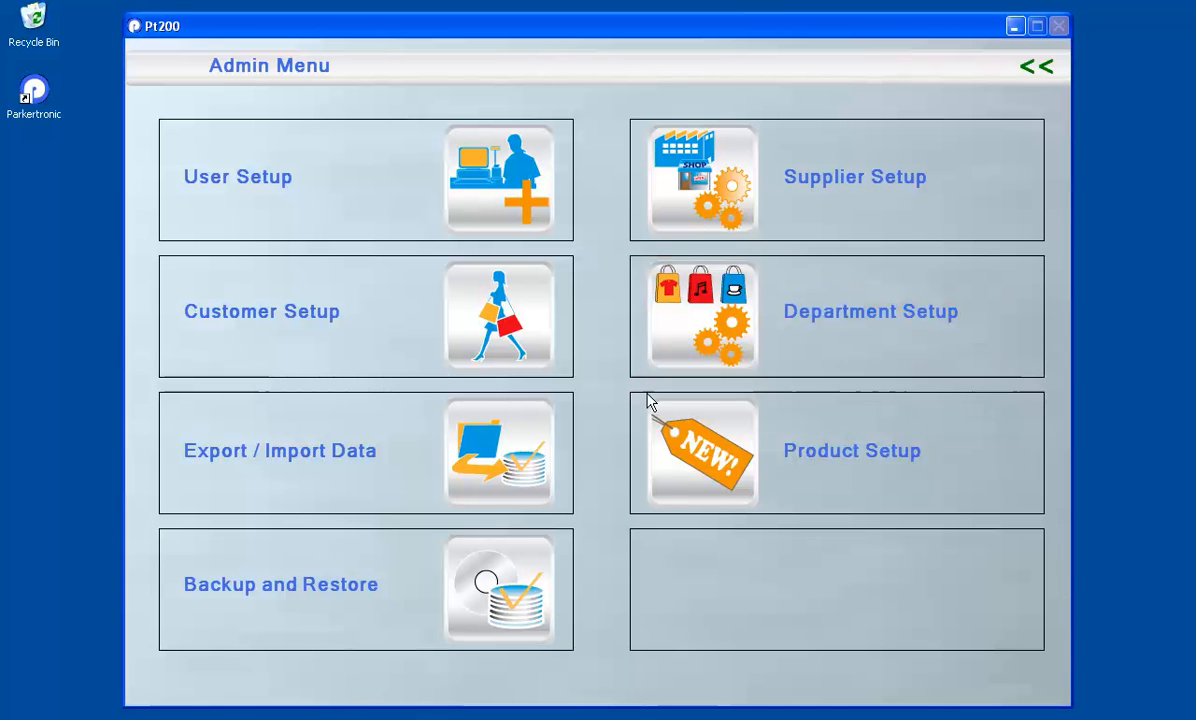
left_click(708, 465)
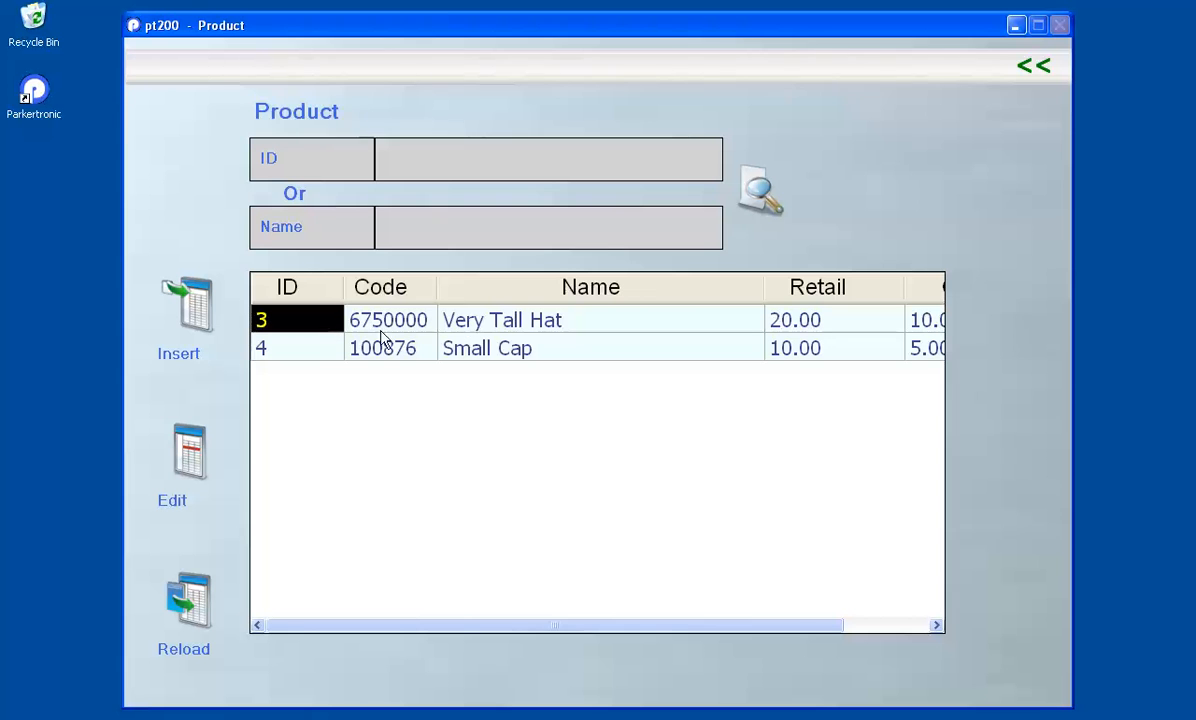
left_click(193, 317)
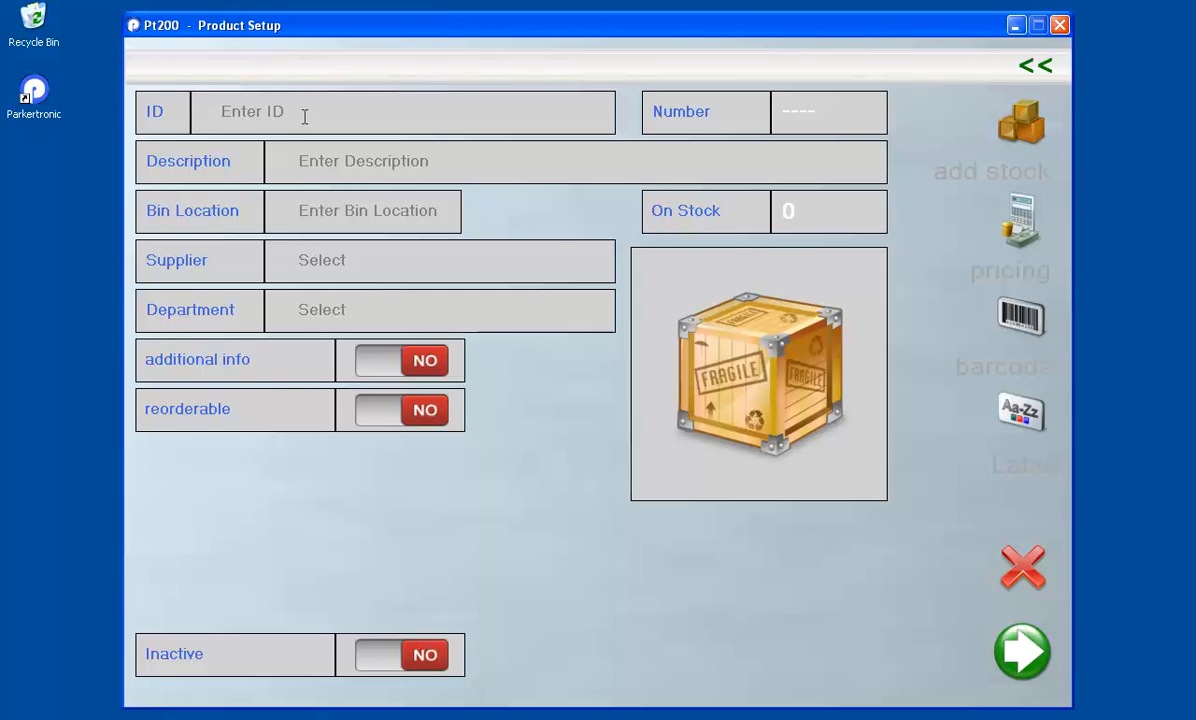
Step: Enter product ID 200786, description "Blue Cap" and bin location "bin5" for the new product
type("20078")
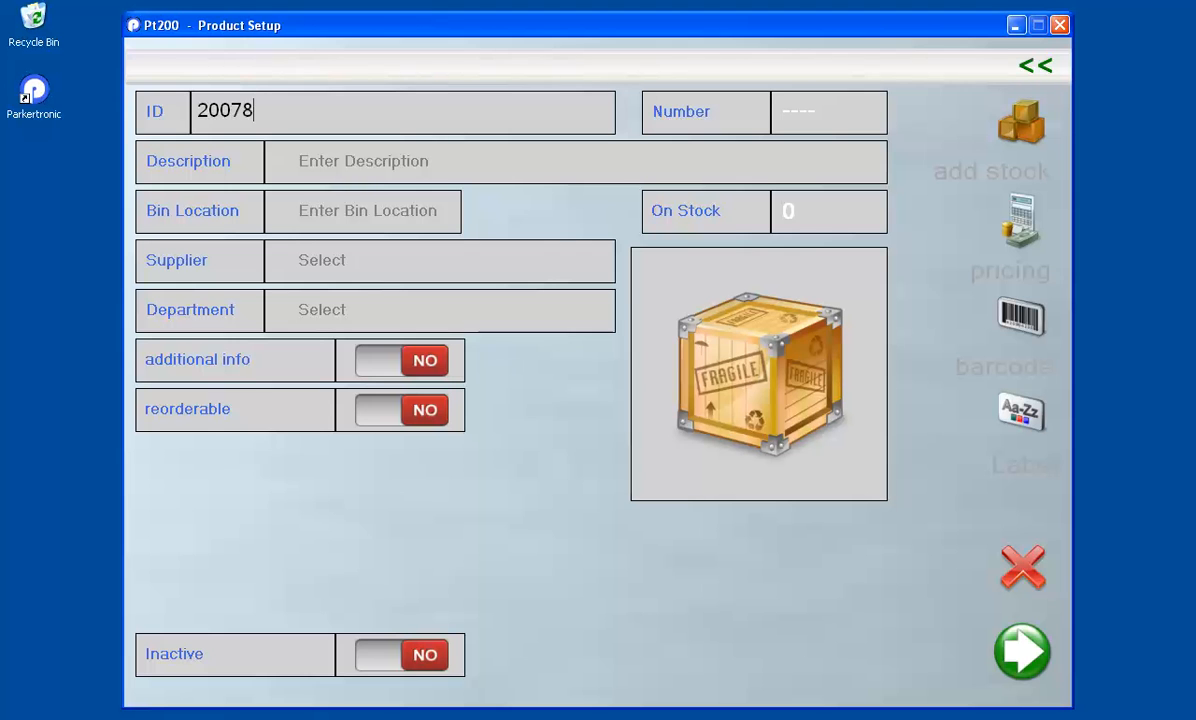
type("6")
left_click(311, 160)
type("Blue")
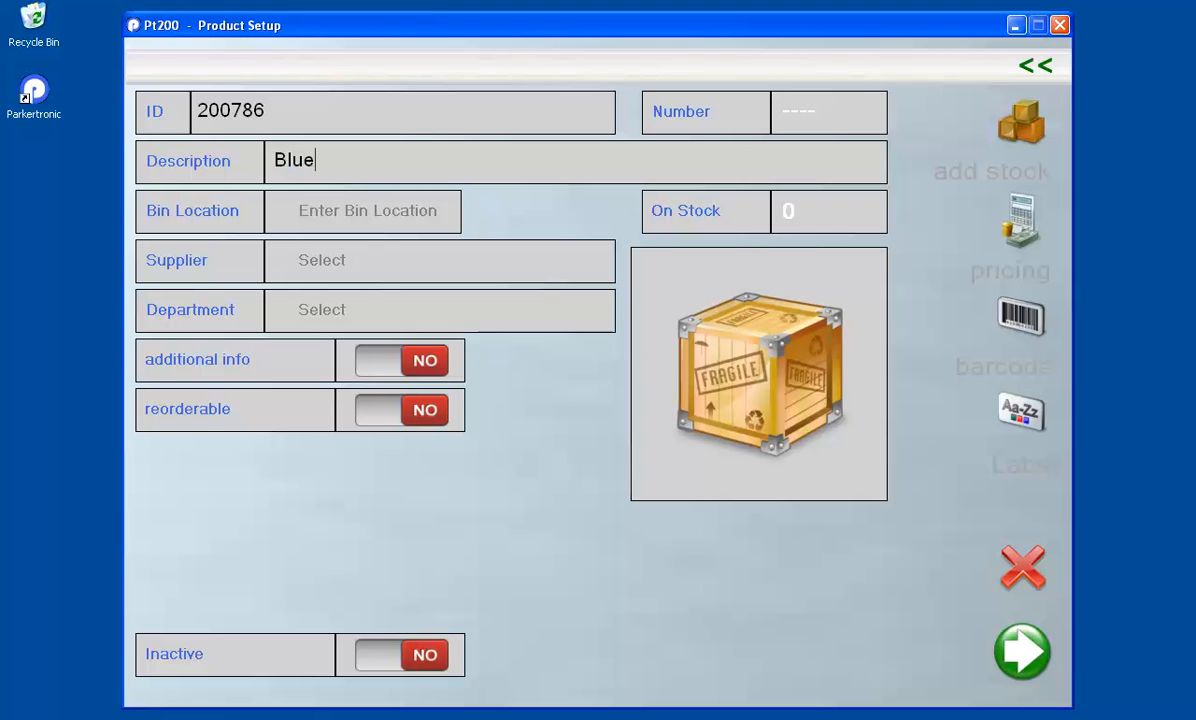
type(" Cap")
left_click(313, 208)
type("bin5")
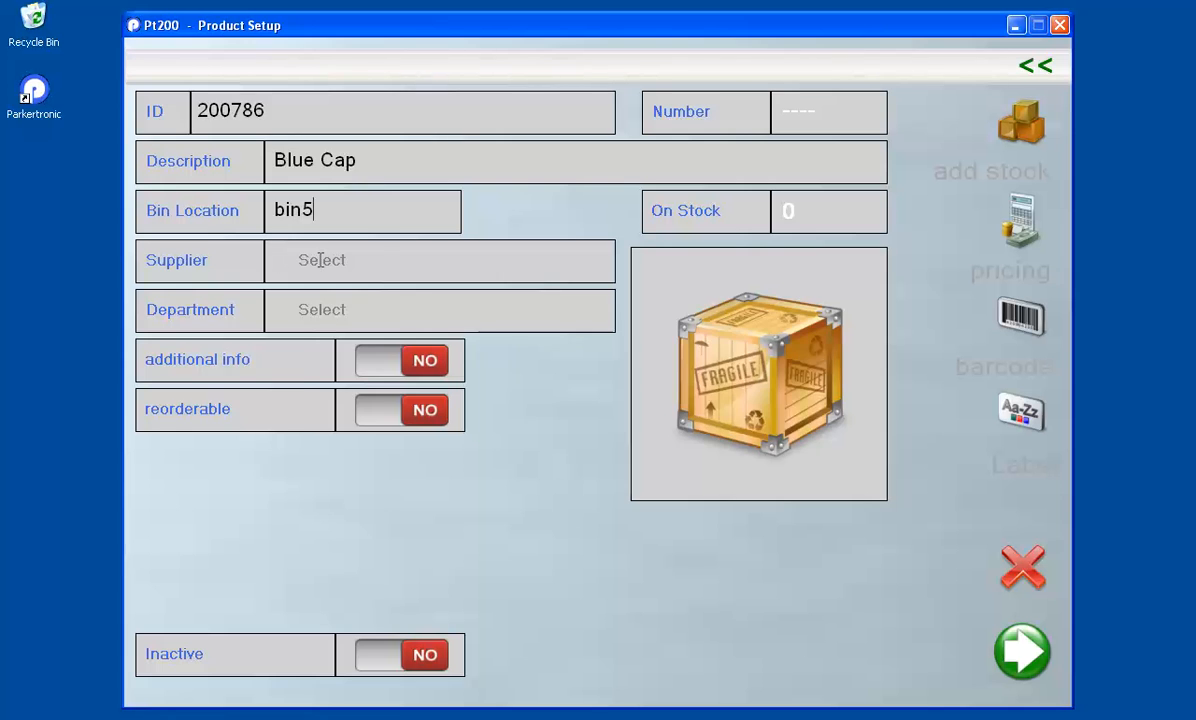
Step: Assign Tall Hat Co as the product's supplier
left_click(320, 259)
left_click(362, 308)
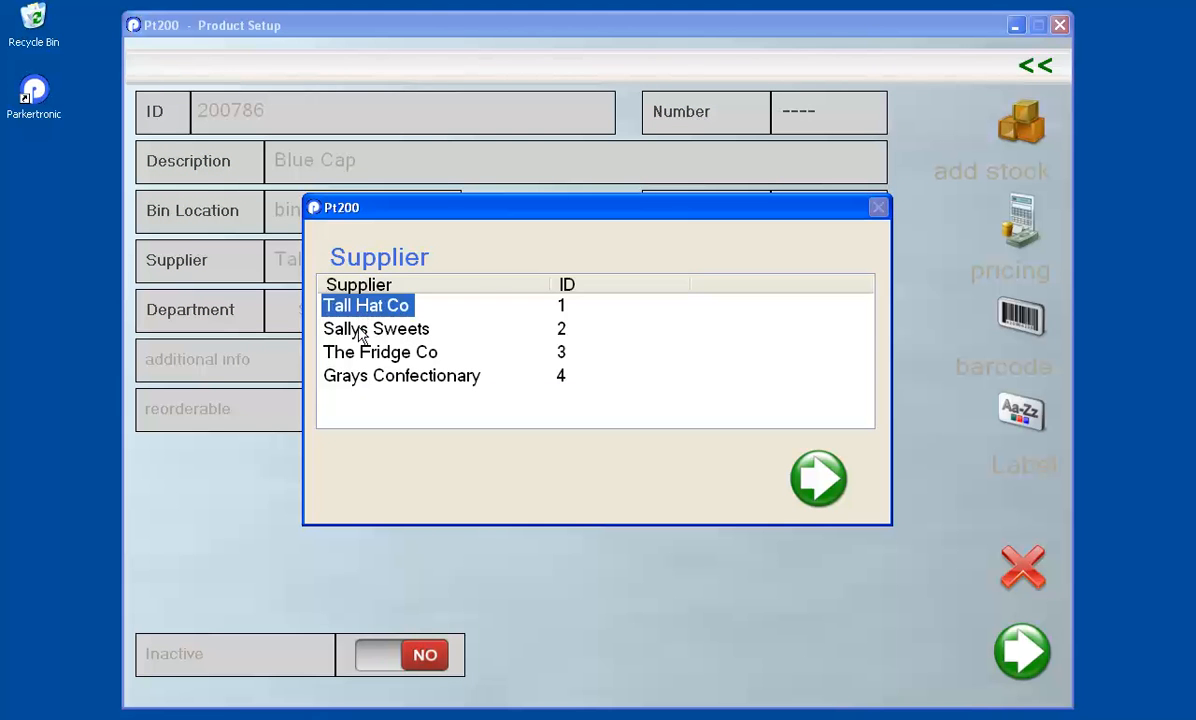
left_click(363, 354)
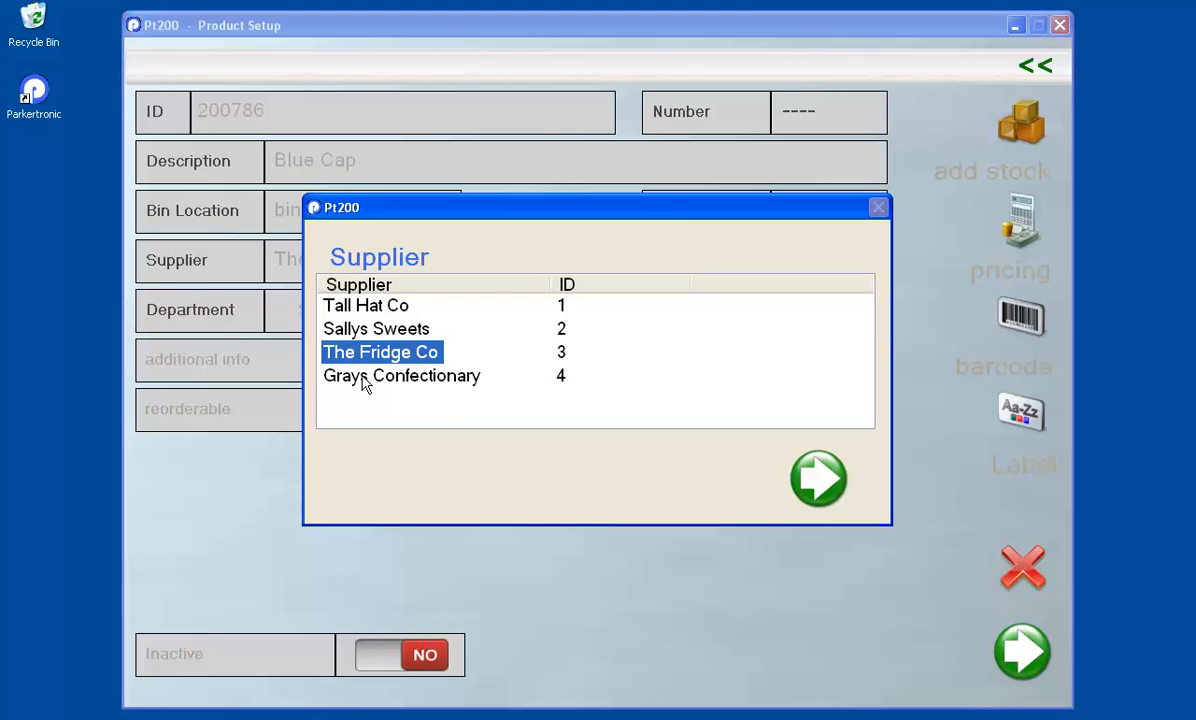
left_click(365, 380)
left_click(362, 329)
left_click(350, 305)
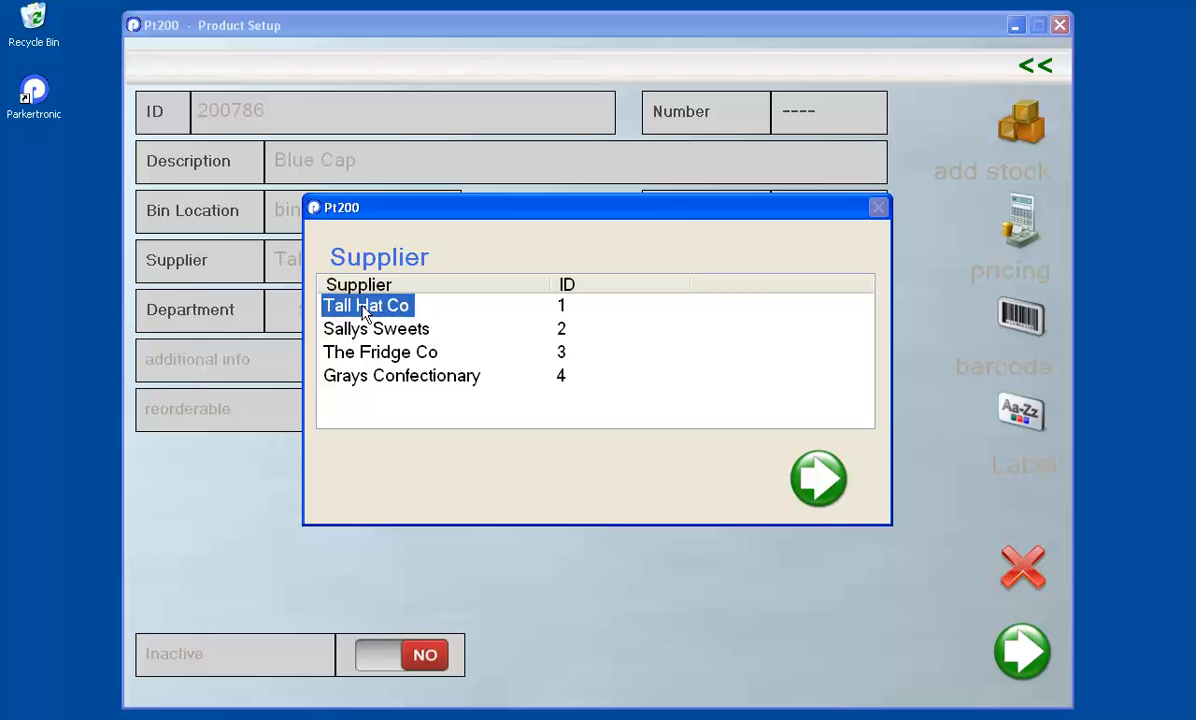
left_click(820, 479)
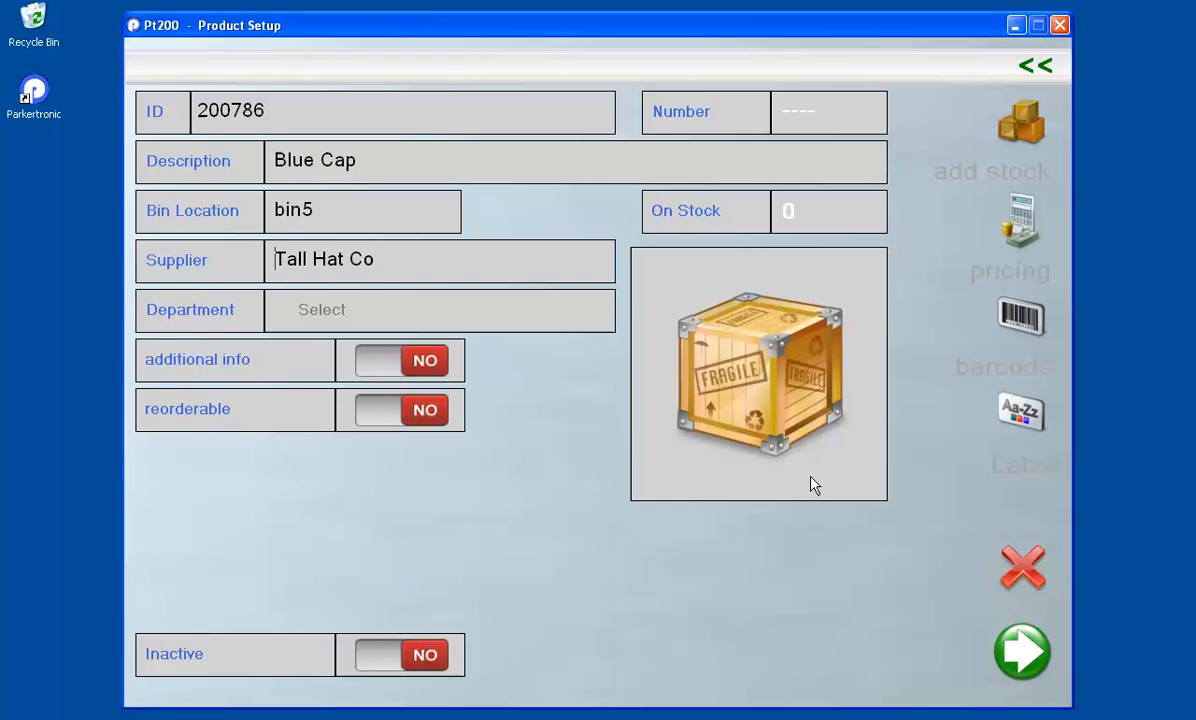
Step: Assign the product to the Clothing department
left_click(303, 310)
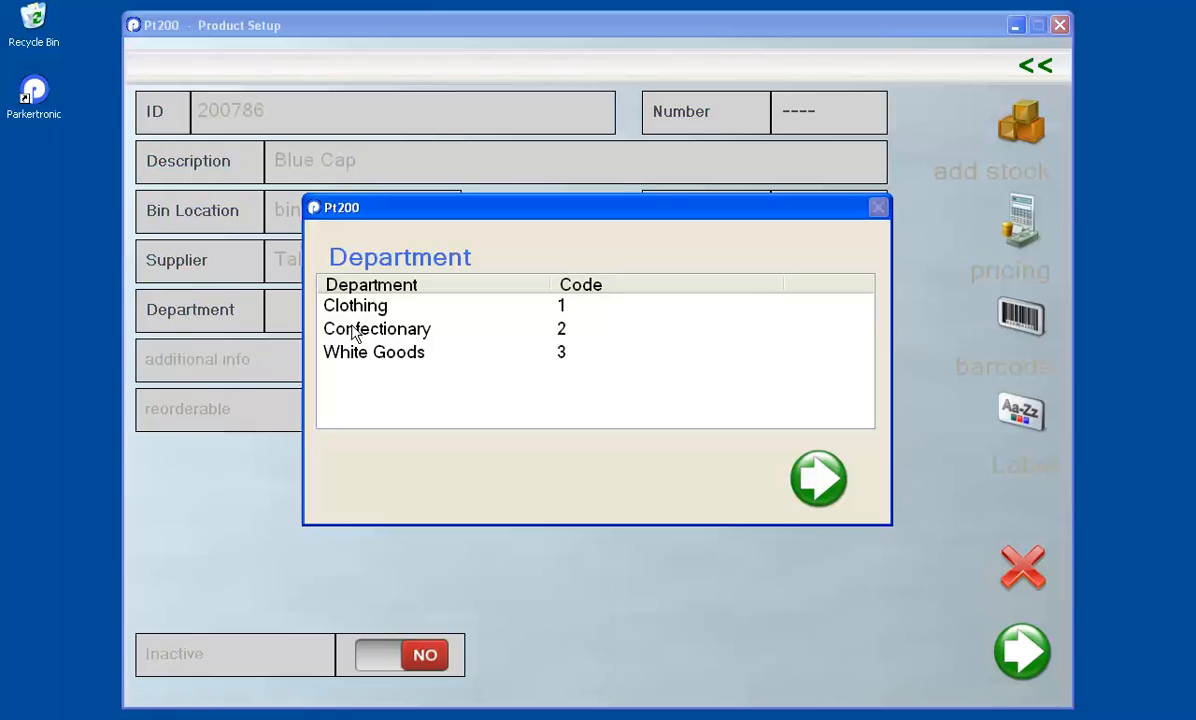
left_click(362, 309)
left_click(367, 329)
left_click(367, 350)
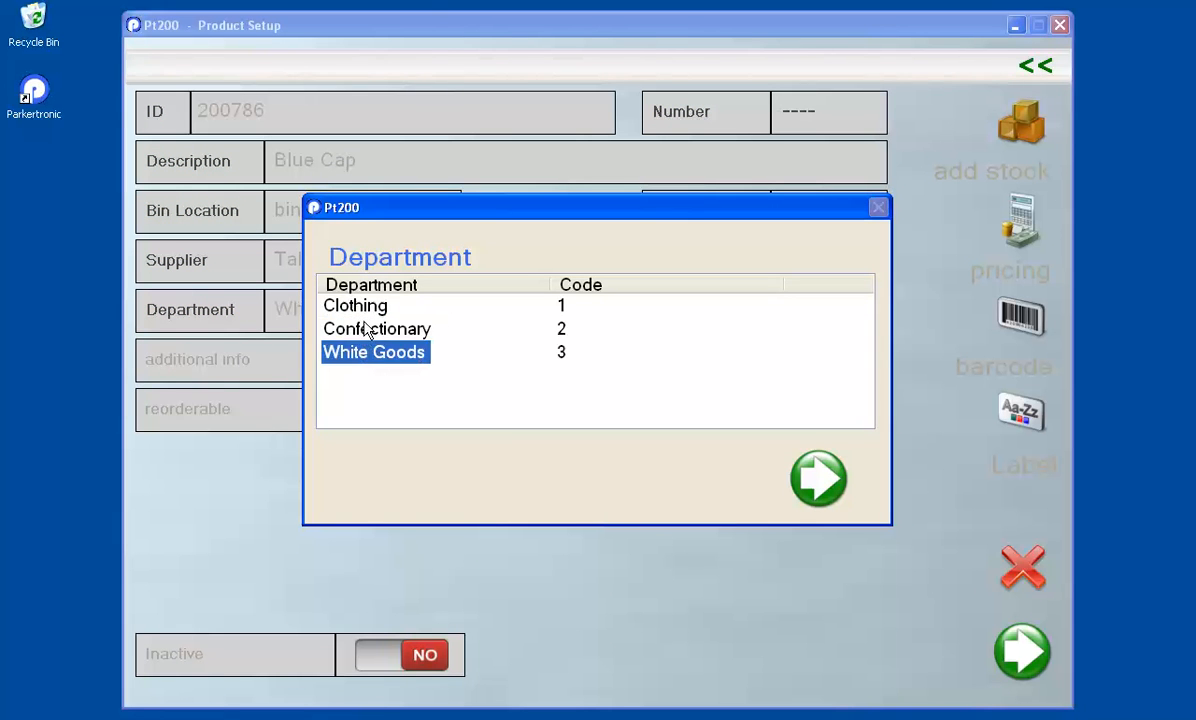
left_click(360, 307)
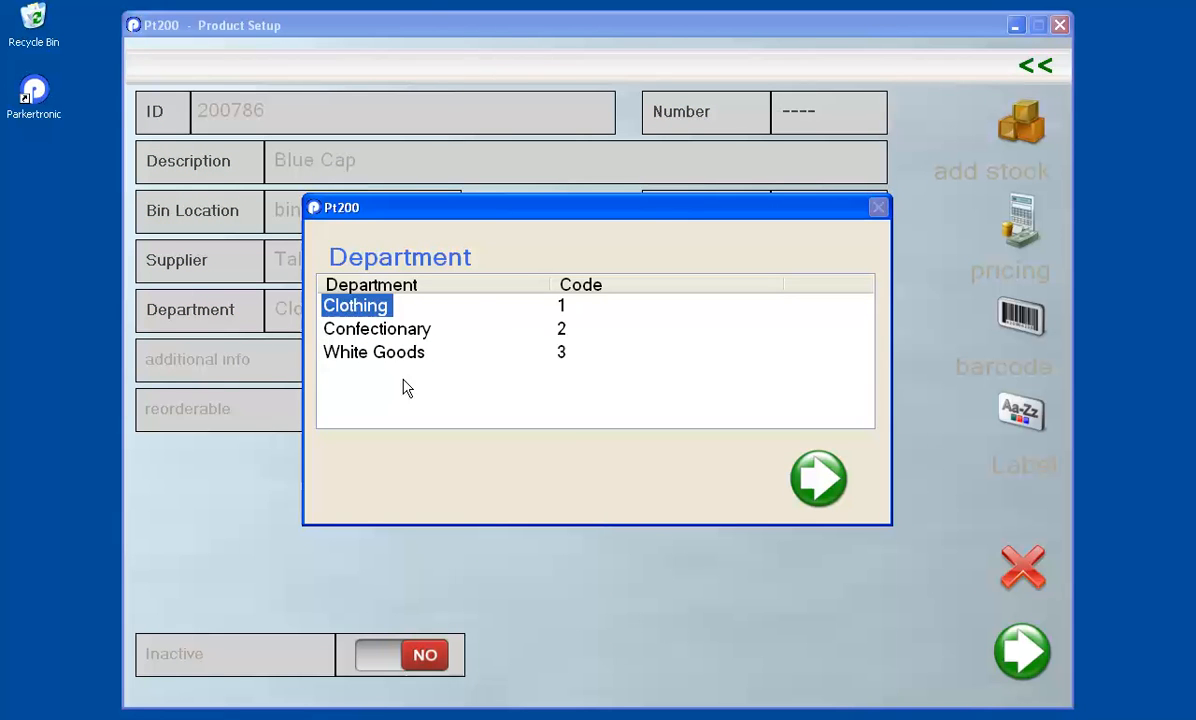
left_click(816, 492)
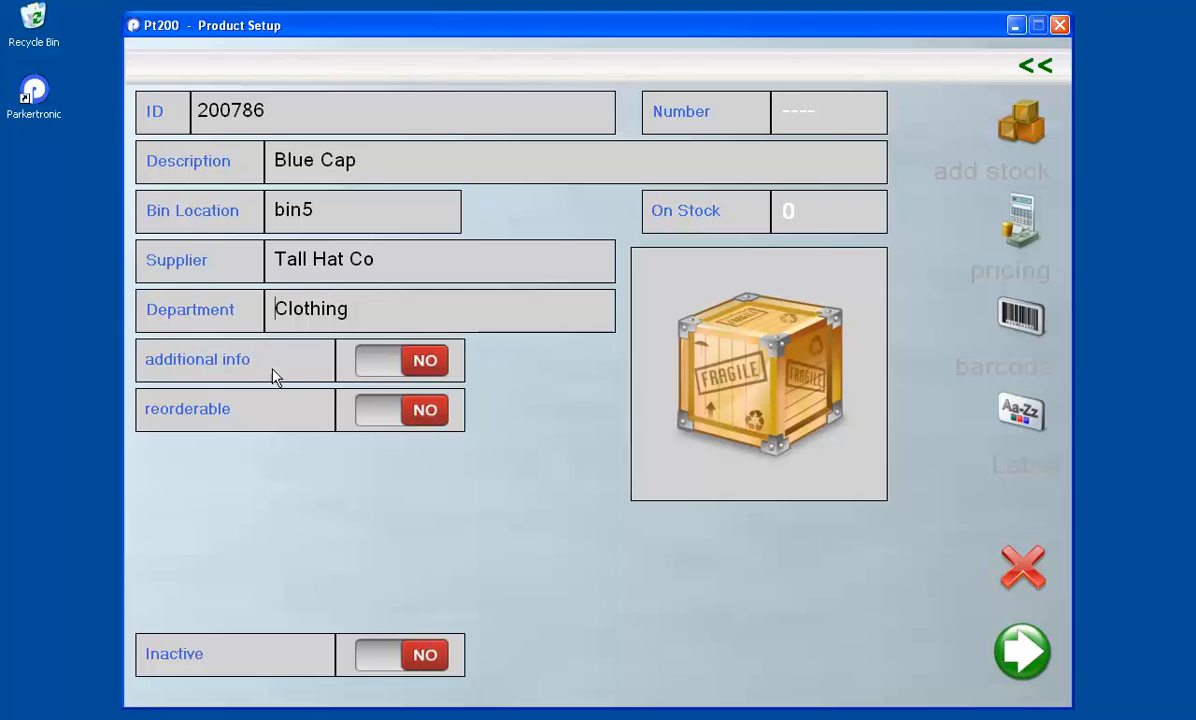
Step: Try switching the product's additional info option between YES and NO, ending on NO
left_click(383, 371)
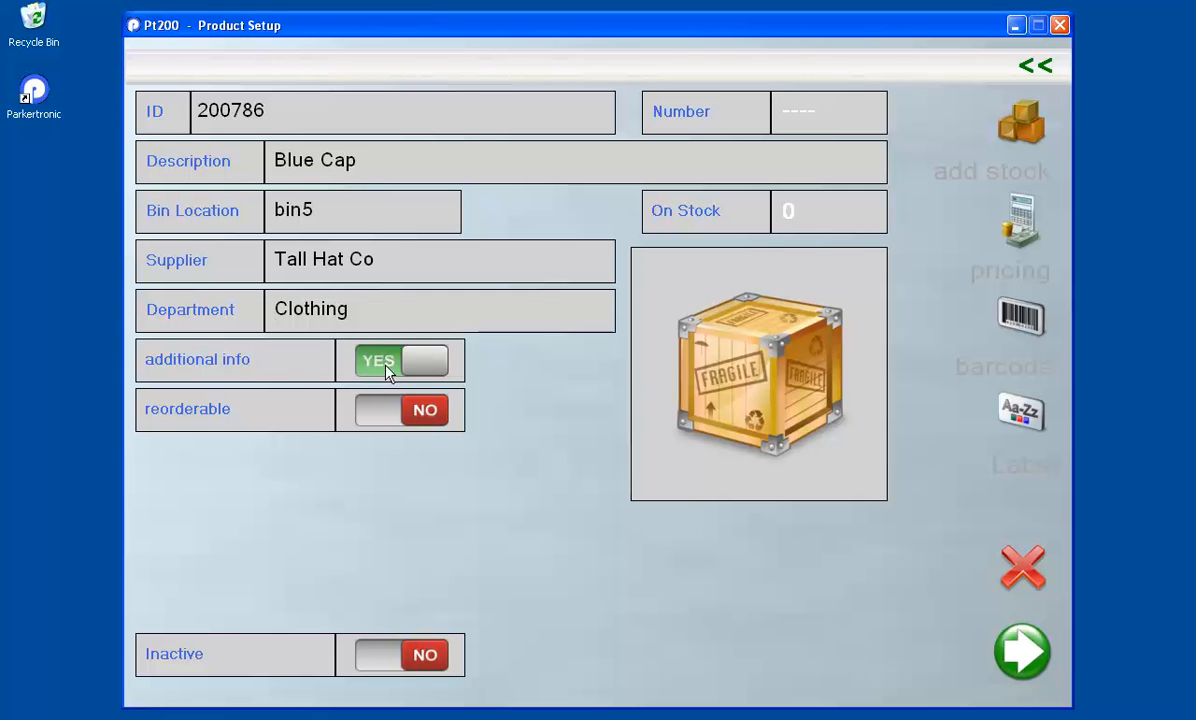
left_click(387, 372)
left_click(387, 372)
left_click(387, 372)
left_click(387, 372)
left_click(387, 372)
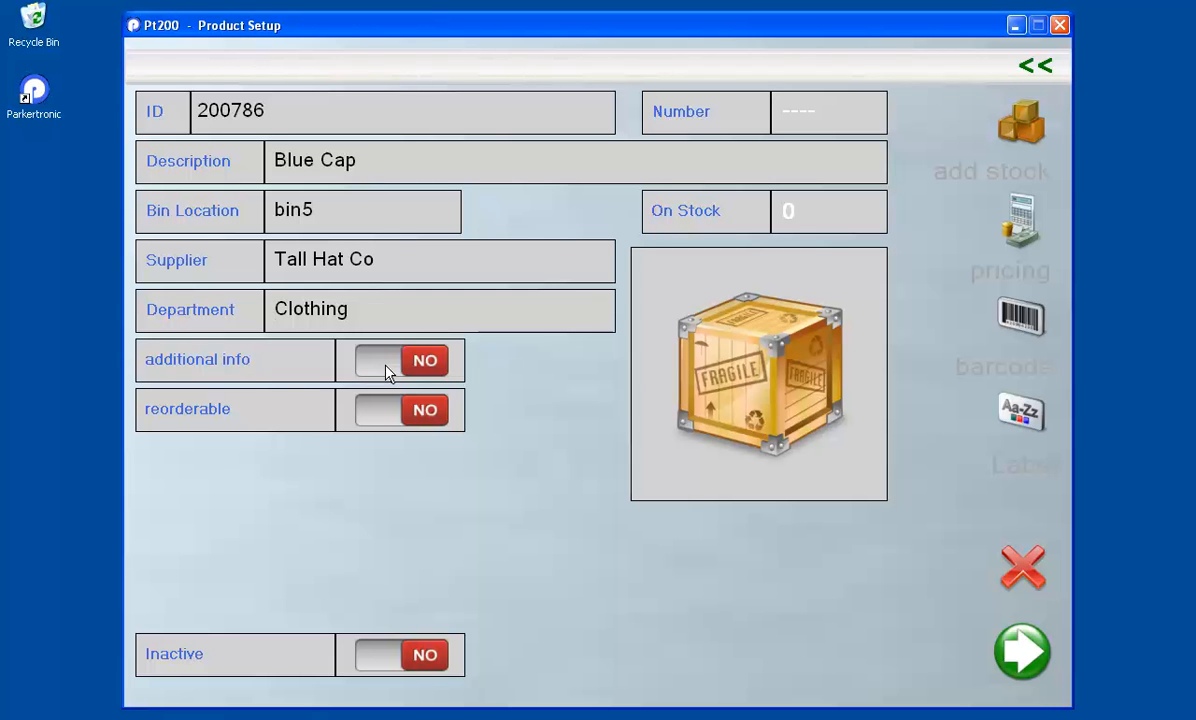
left_click(388, 372)
left_click(388, 372)
left_click(388, 372)
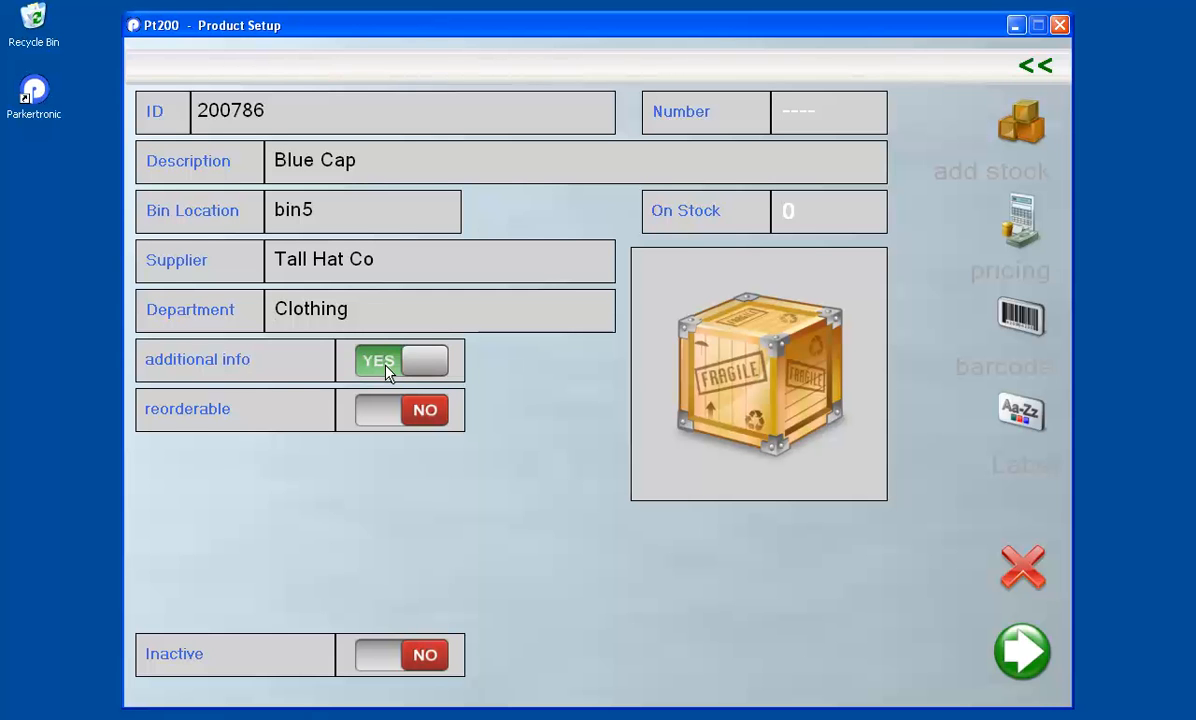
left_click(388, 372)
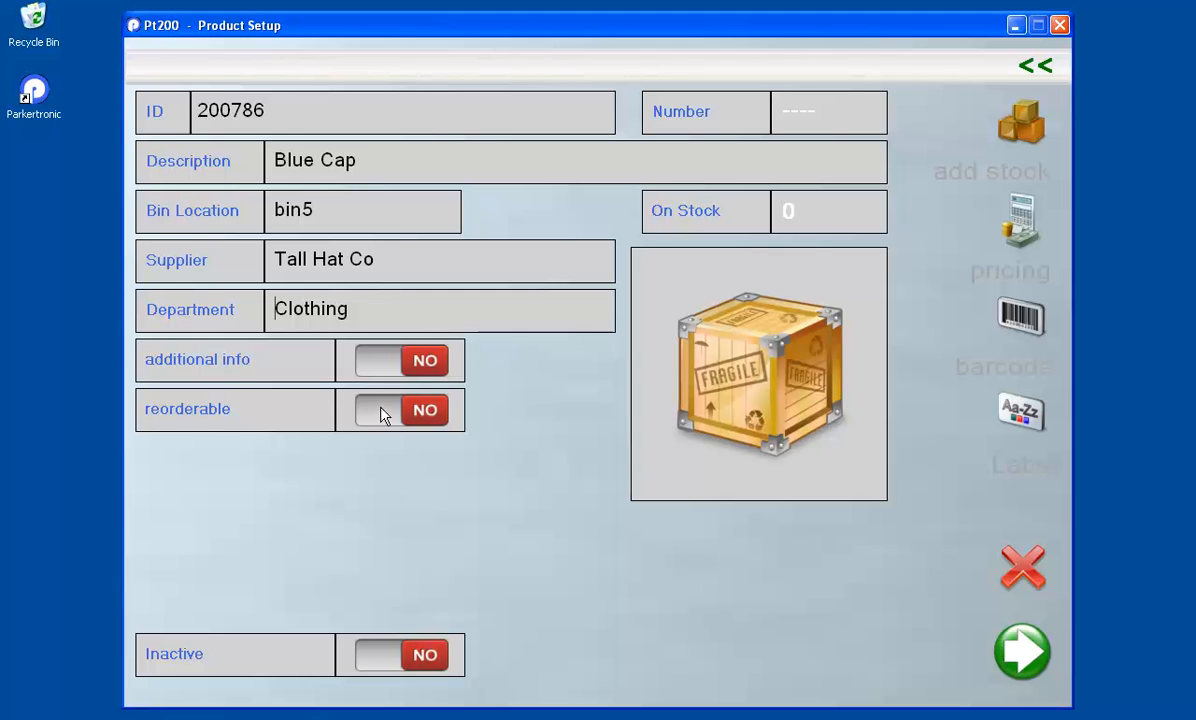
Step: Set the product's reorderable option to YES
left_click(386, 412)
left_click(388, 414)
left_click(386, 416)
left_click(383, 416)
left_click(372, 410)
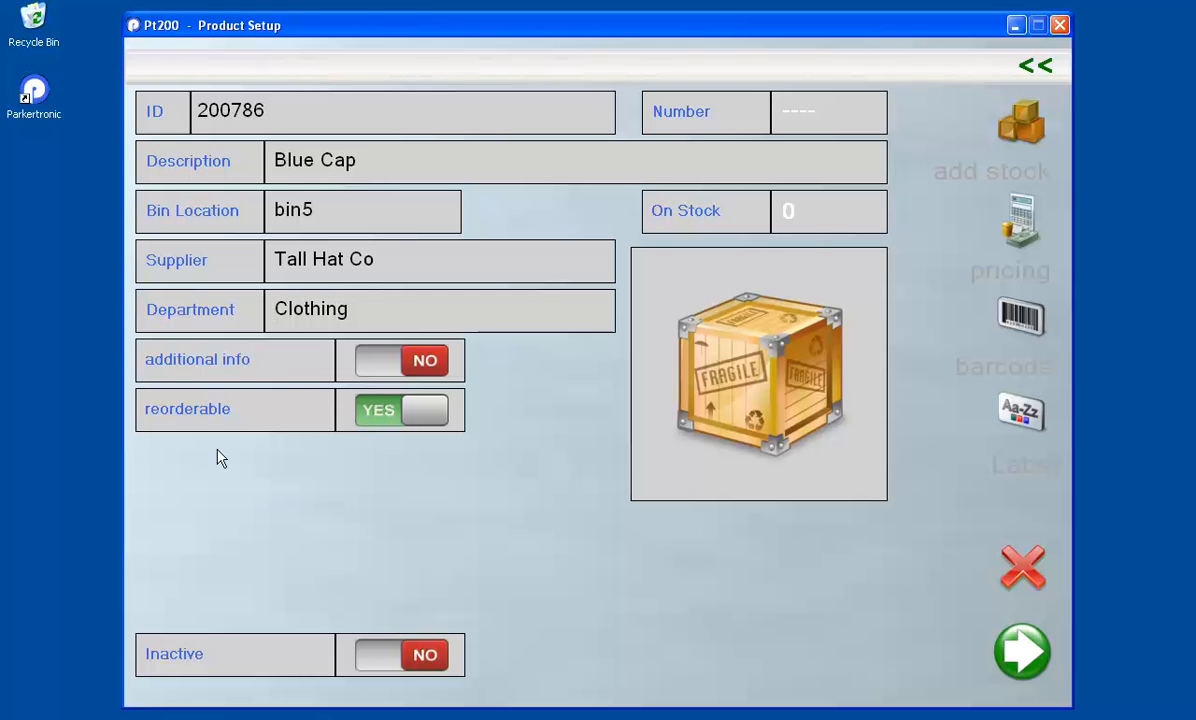
Step: Try switching the product's Inactive option between YES and NO, ending on NO
left_click(385, 661)
left_click(385, 660)
left_click(385, 660)
left_click(385, 660)
left_click(385, 660)
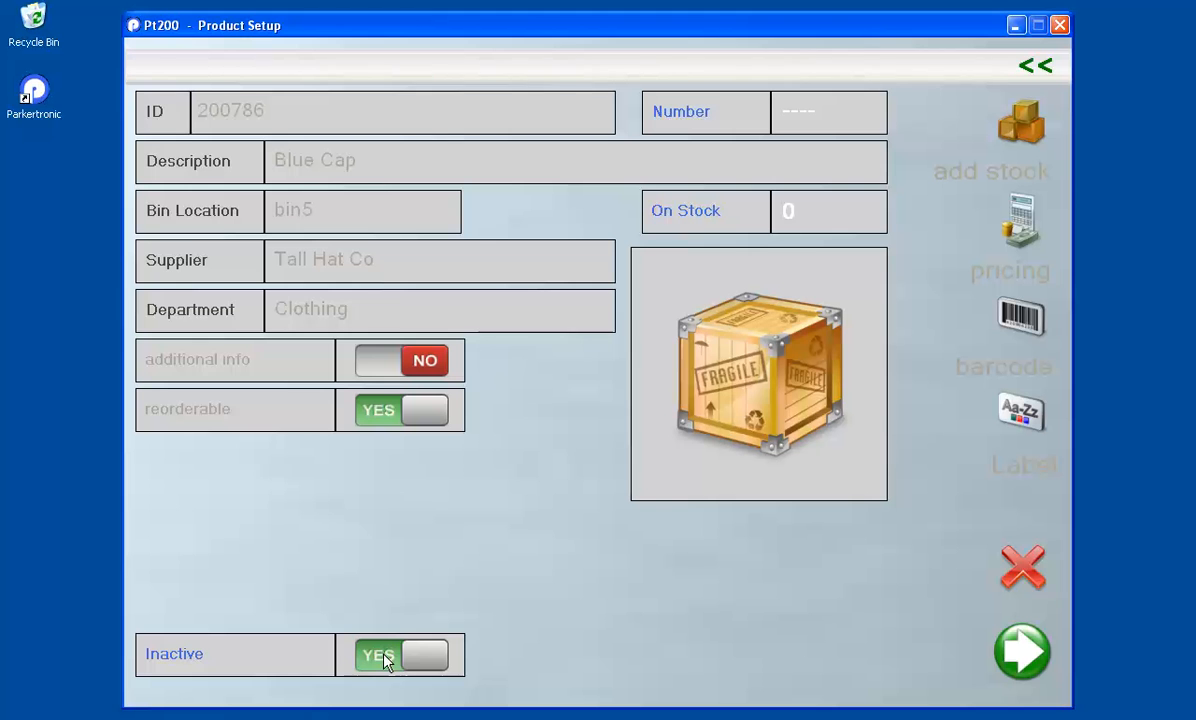
left_click(387, 659)
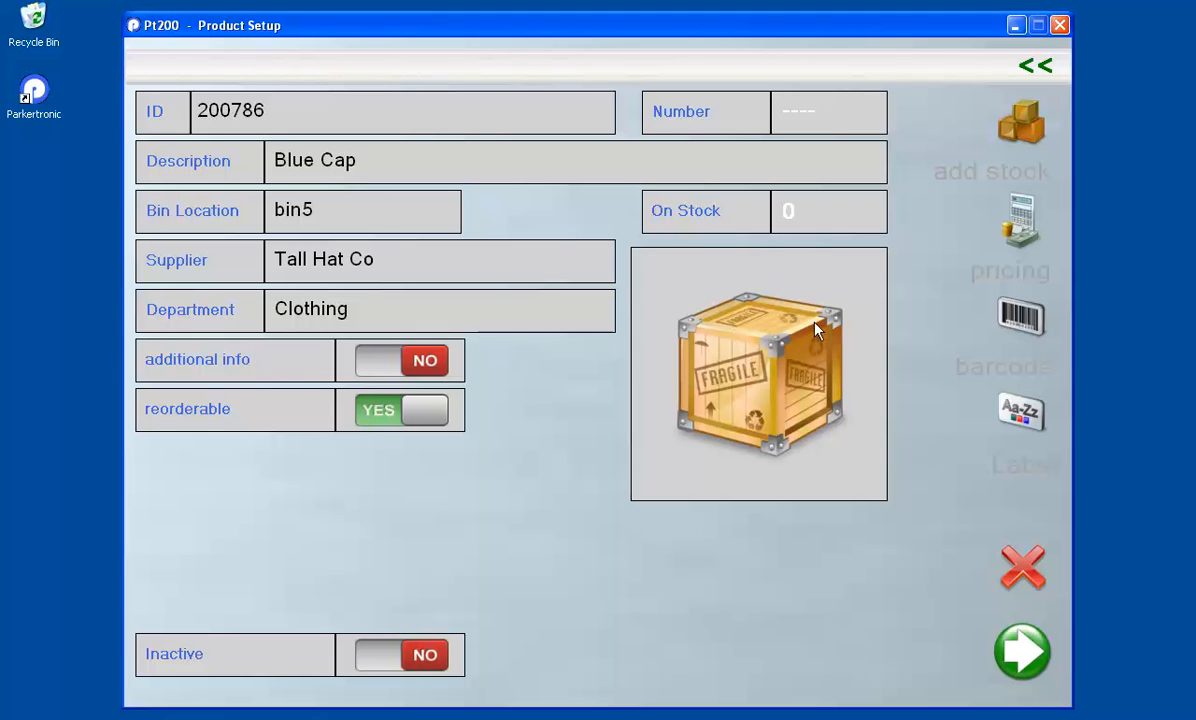
Step: Set the product image to the "Water lilies" file from the Sample Pictures folder in My Pictures
left_click(756, 365)
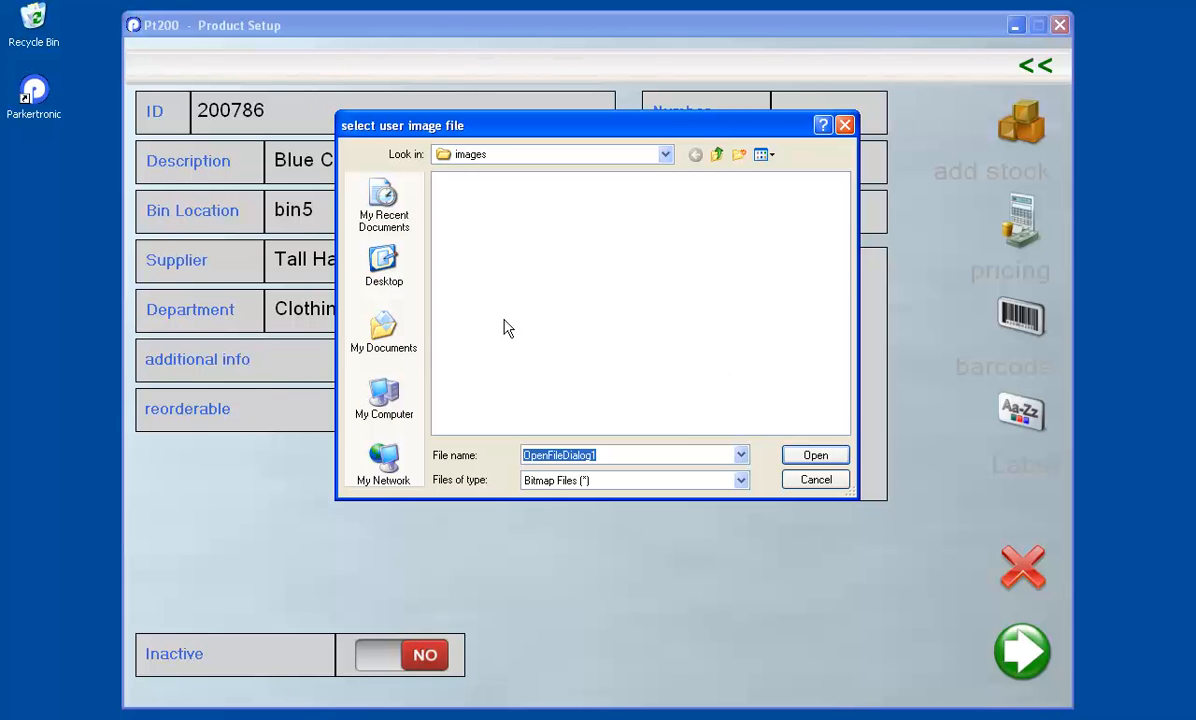
left_click(384, 336)
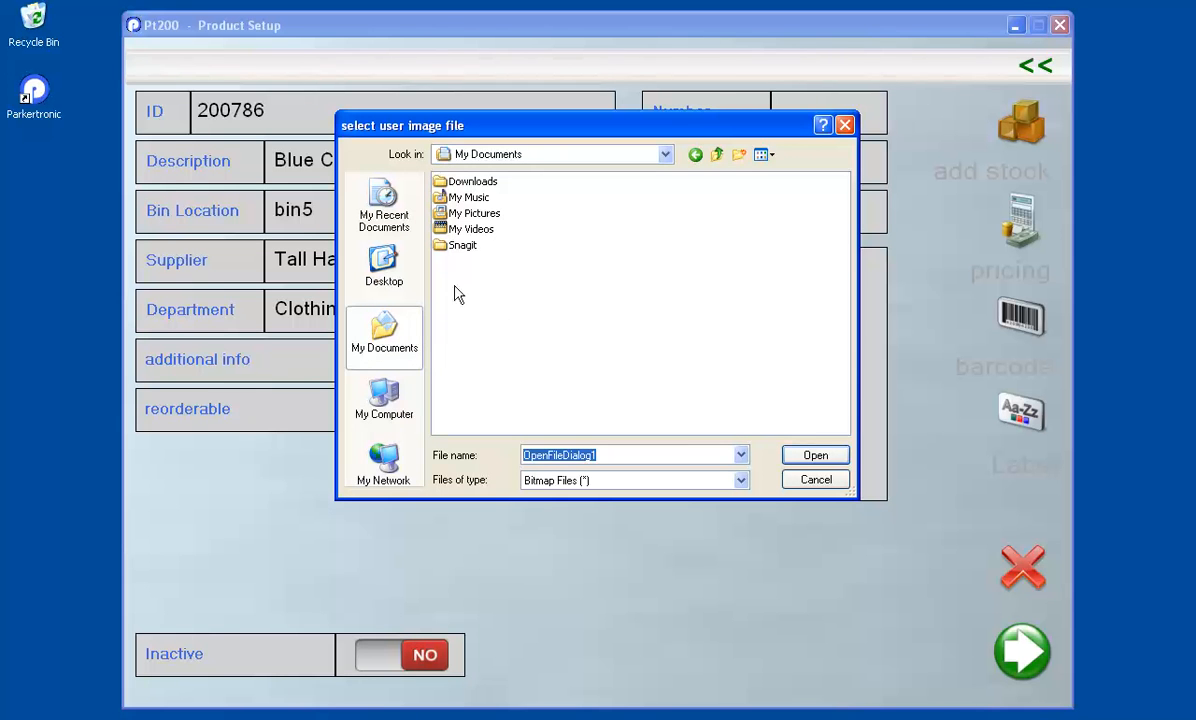
double_click(465, 218)
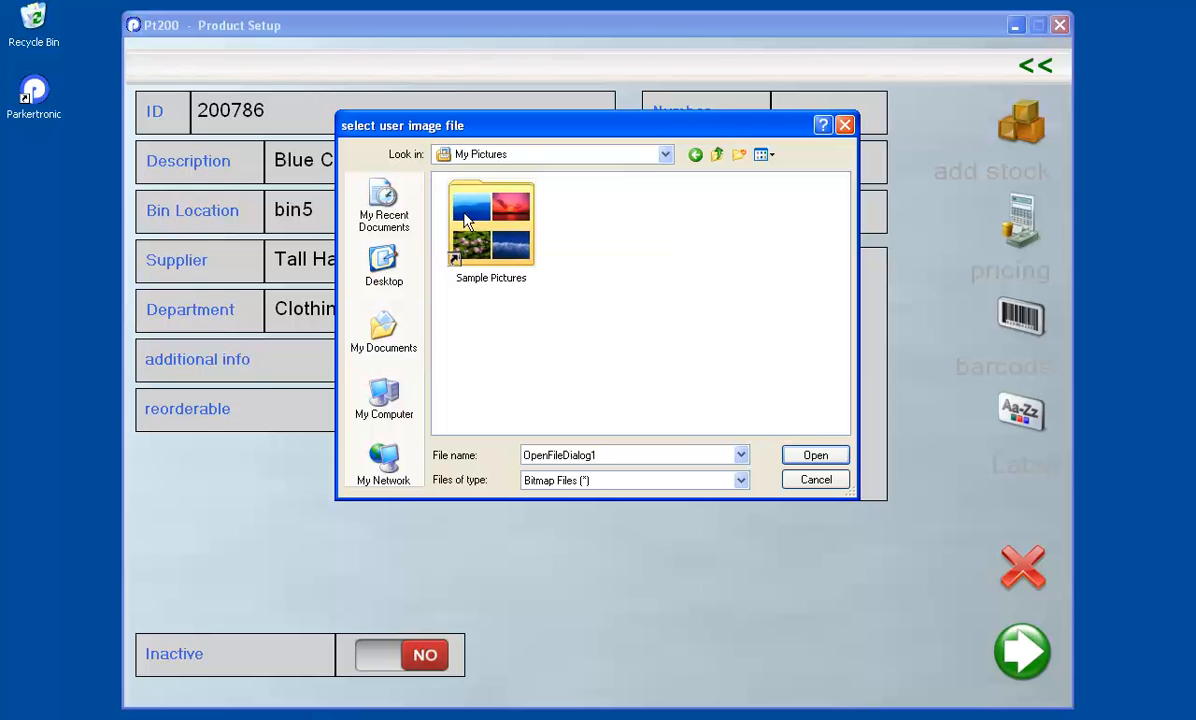
double_click(466, 249)
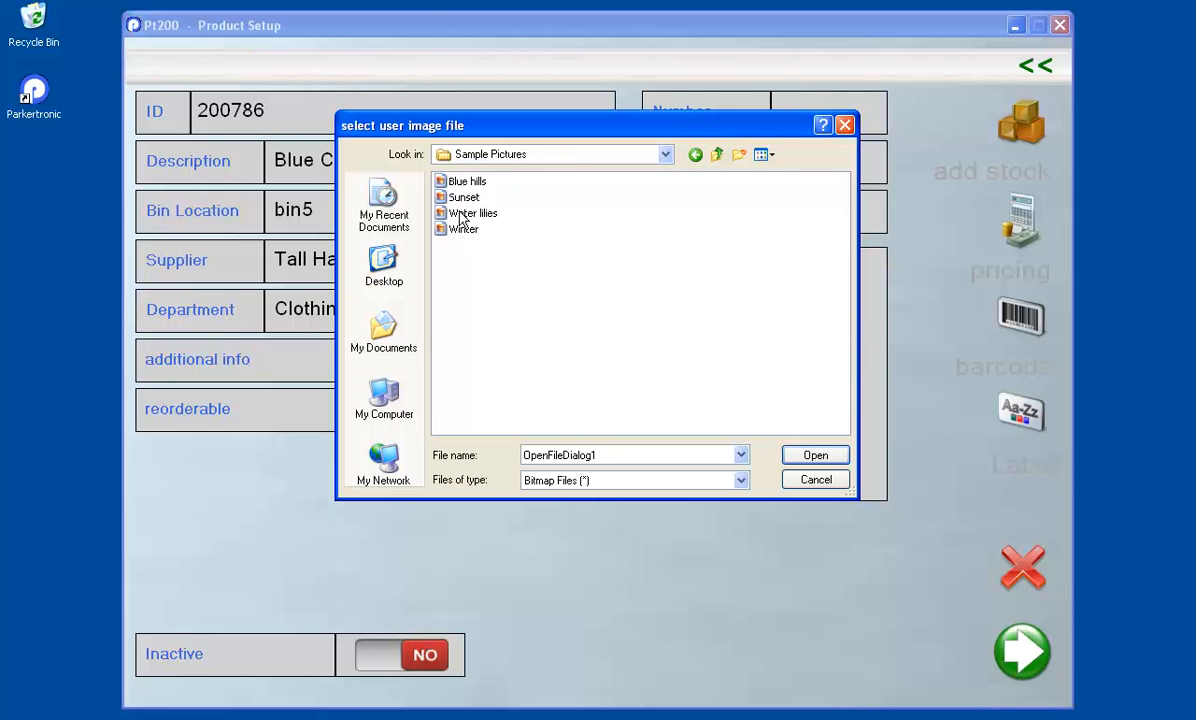
left_click(463, 199)
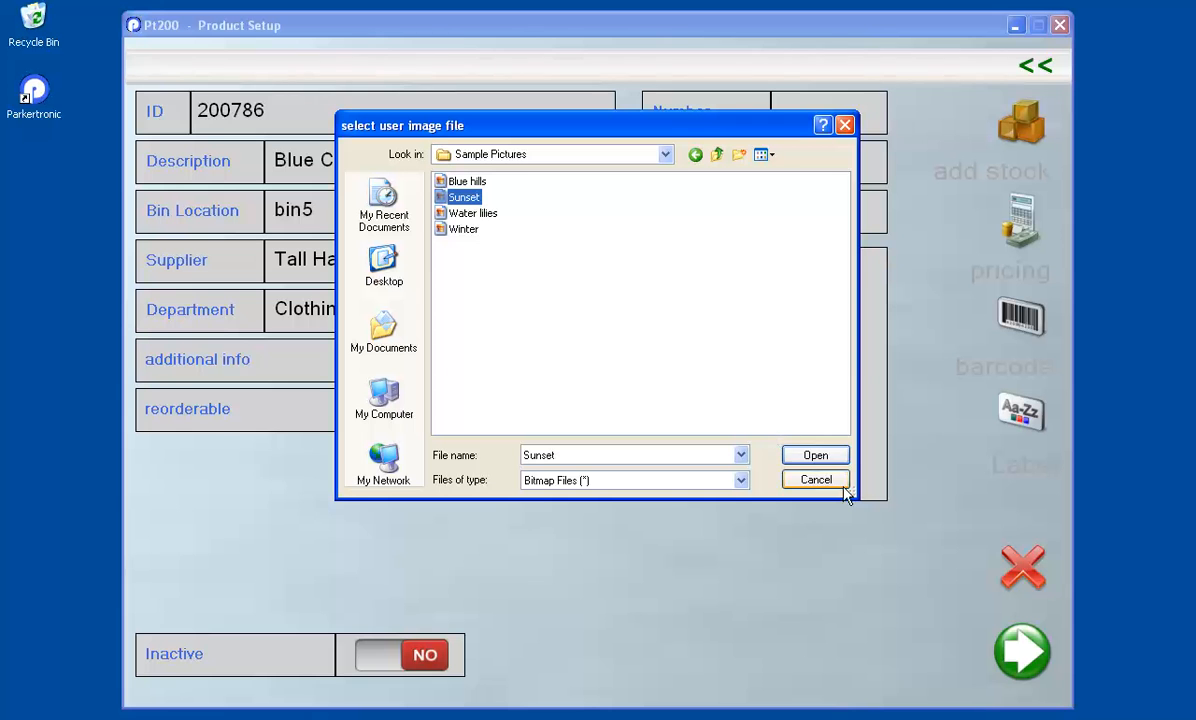
left_click(495, 215)
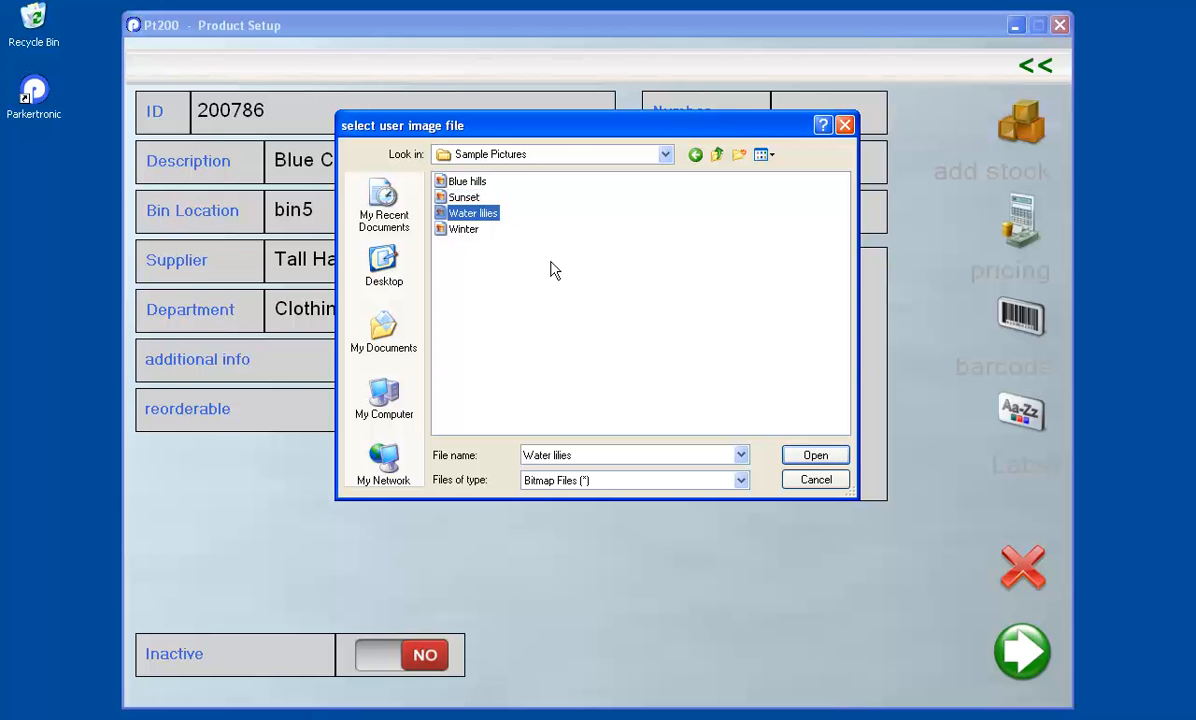
left_click(795, 455)
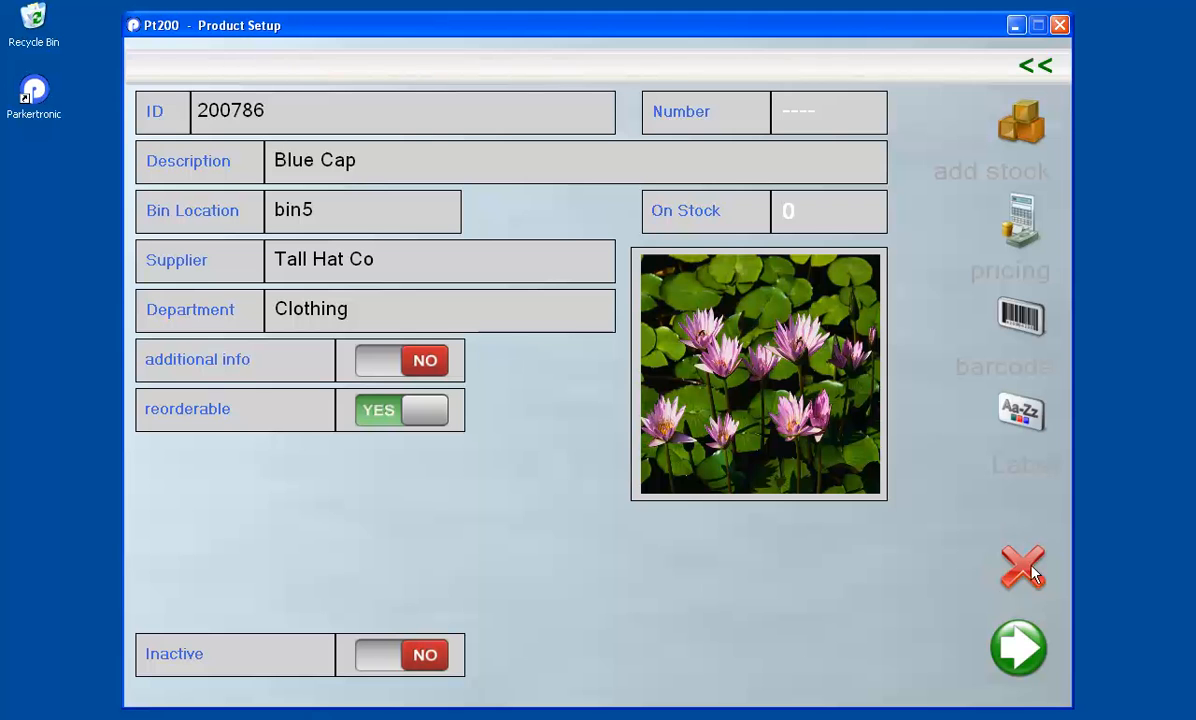
Step: Save the Blue Cap product record with Inactive set to NO
left_click(385, 662)
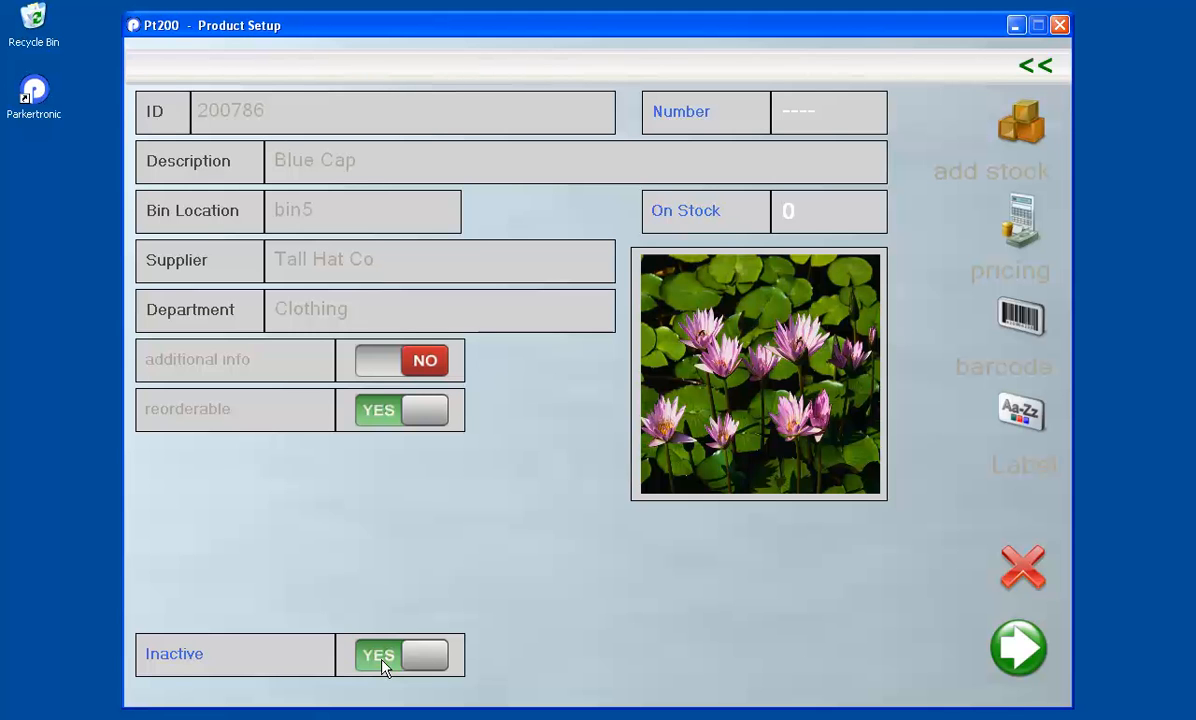
left_click(385, 662)
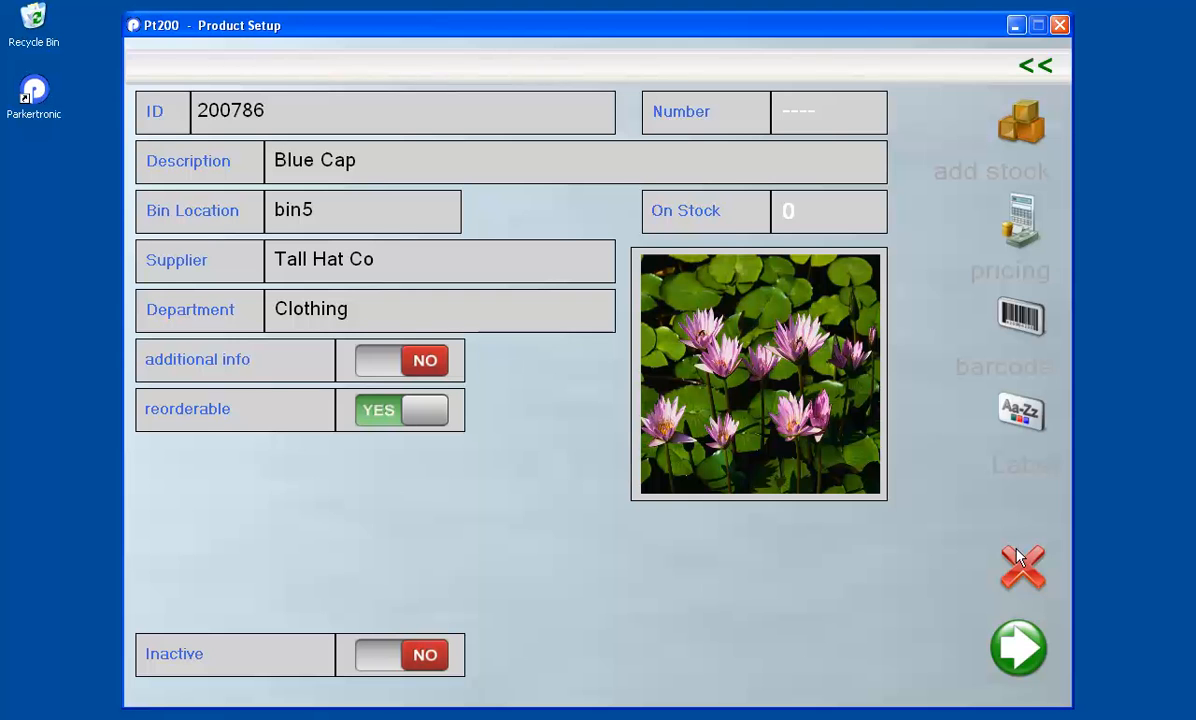
left_click(1019, 658)
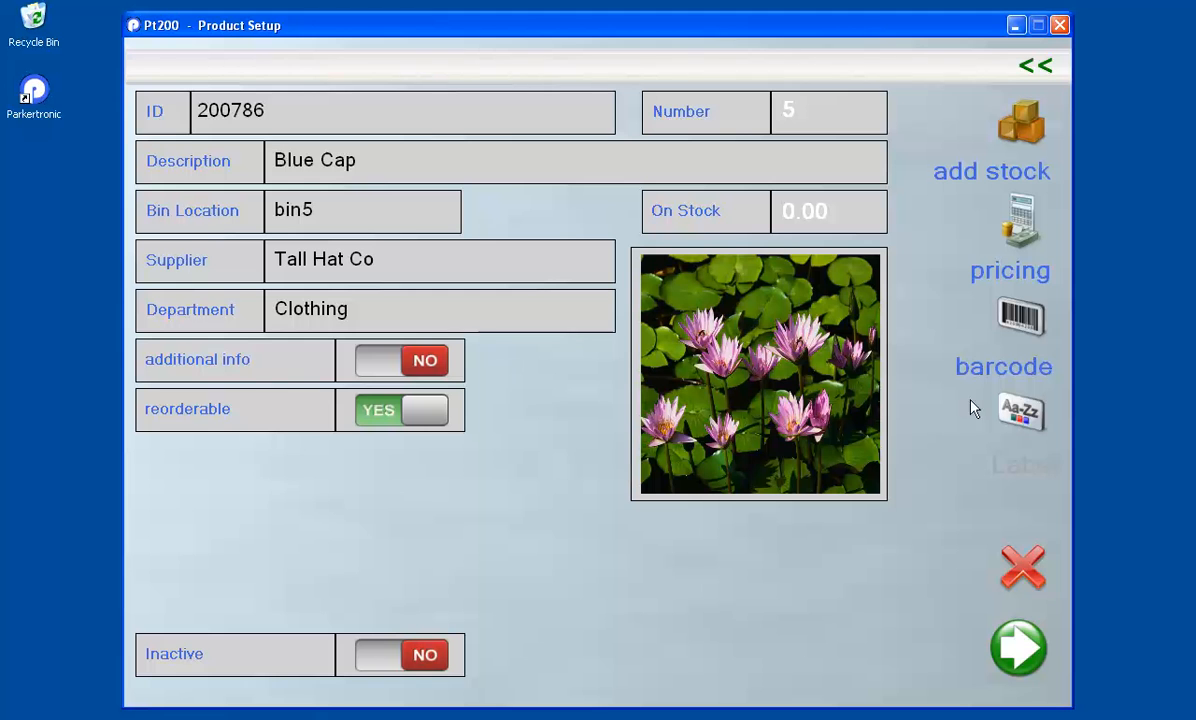
Step: Add an opening stock quantity of 20.00 to the Blue Cap product
left_click(1026, 138)
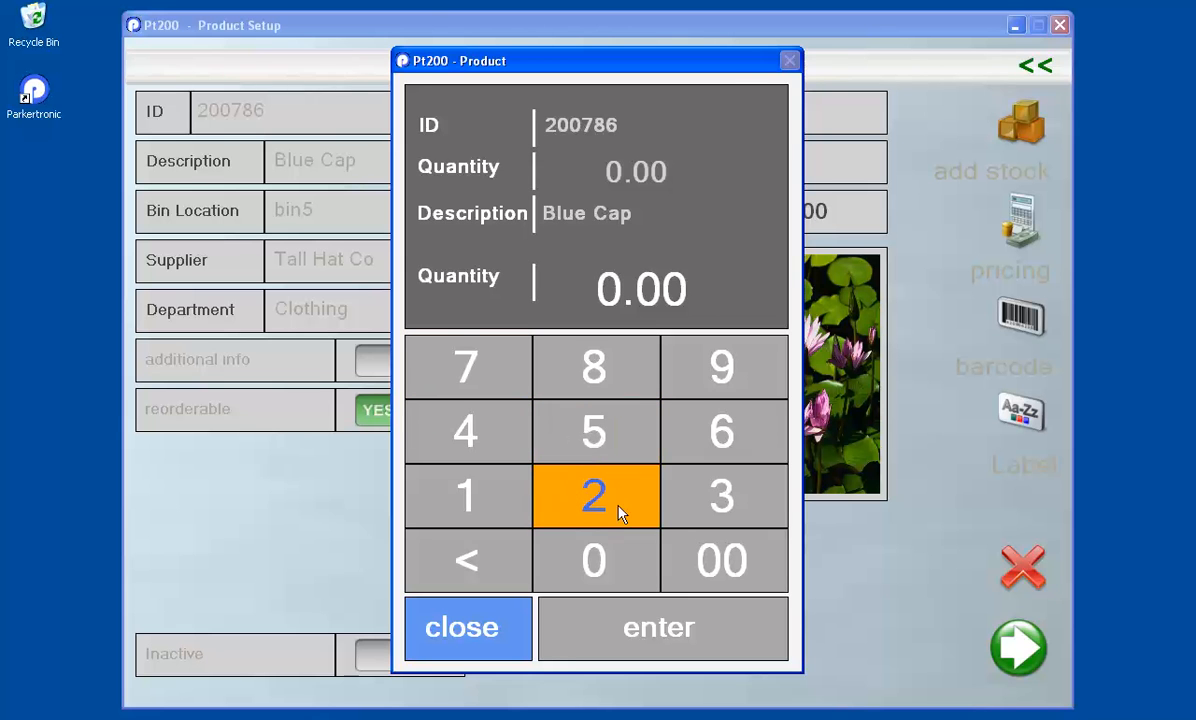
left_click(463, 636)
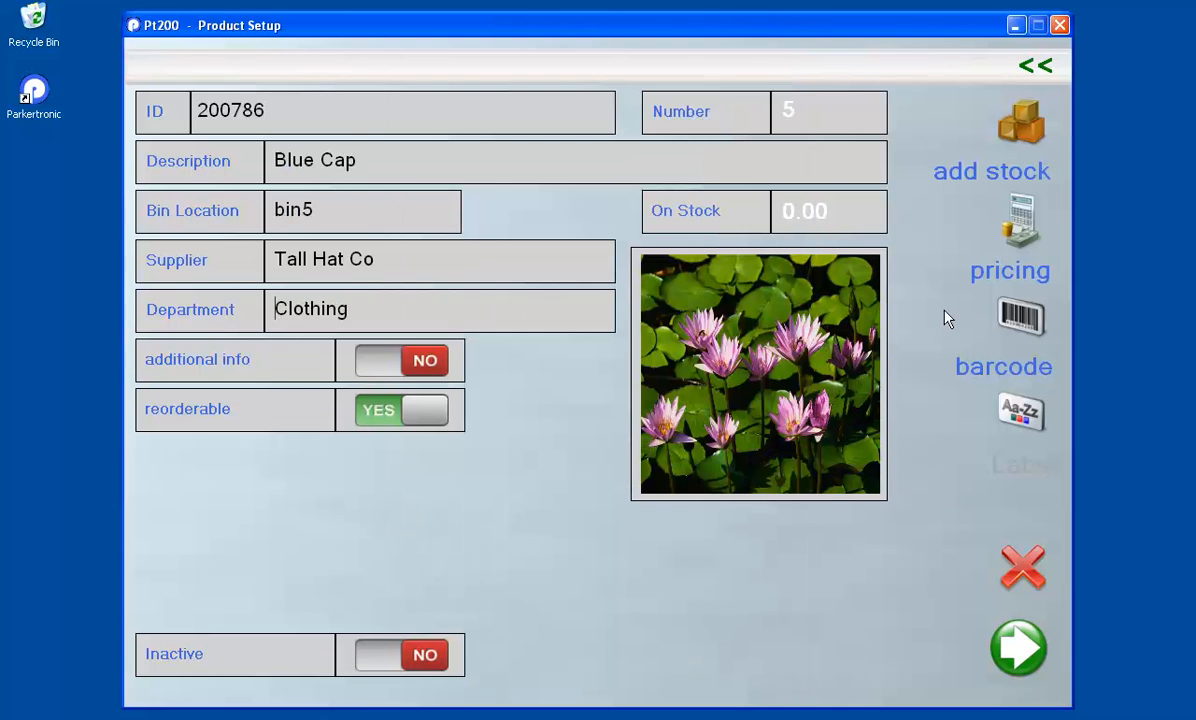
left_click(1015, 138)
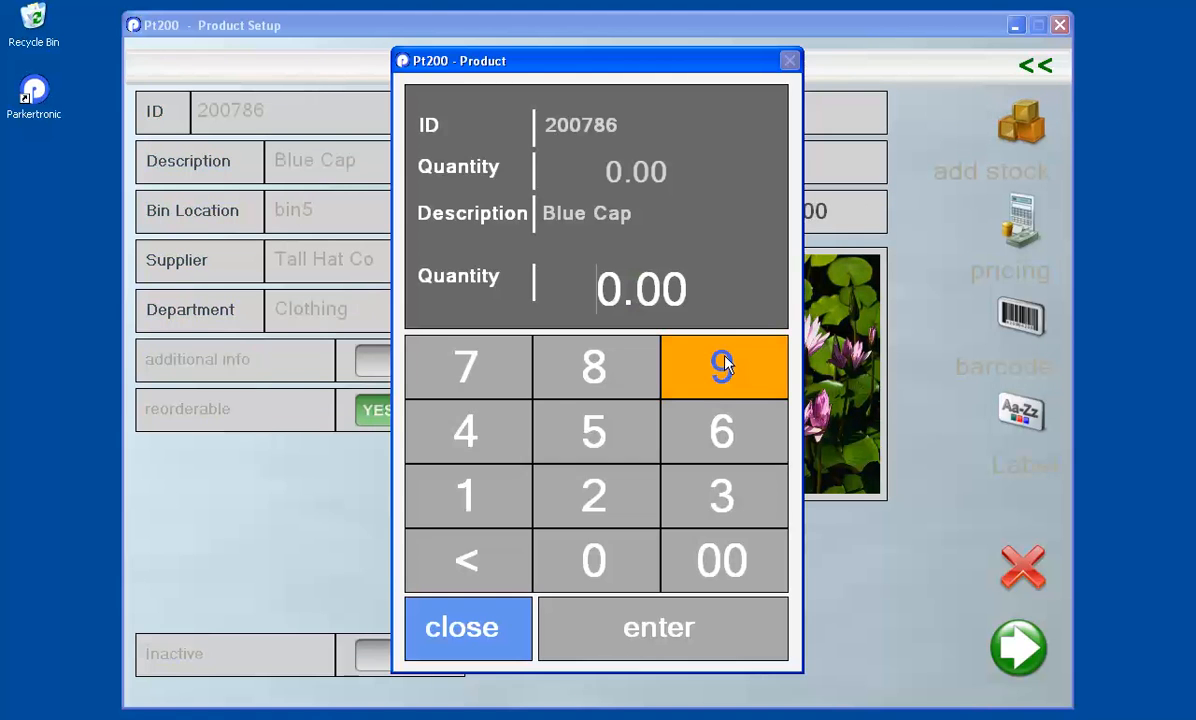
left_click(593, 496)
left_click(597, 567)
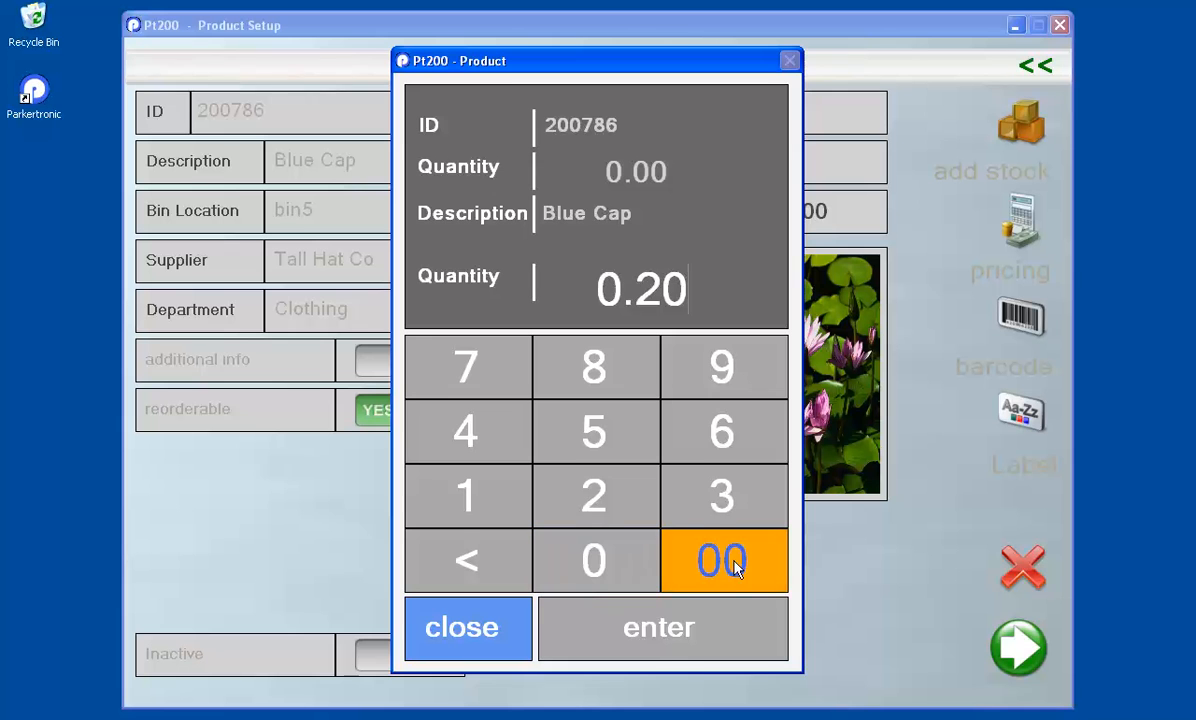
left_click(700, 560)
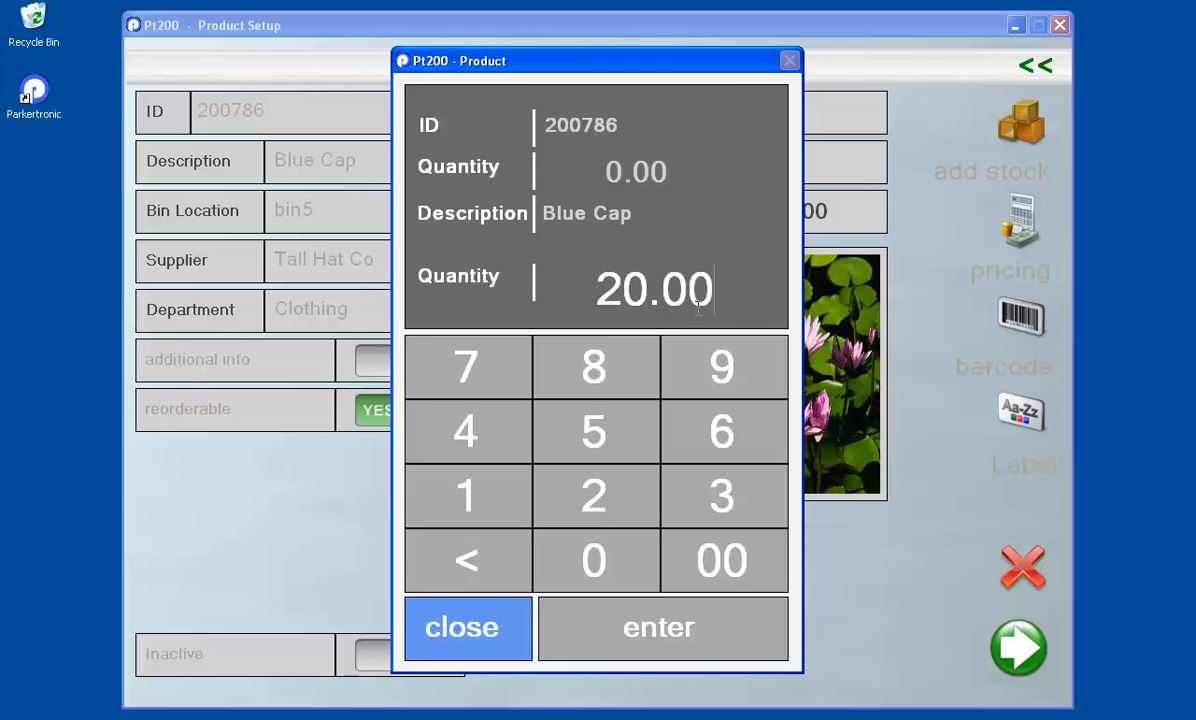
left_click(657, 630)
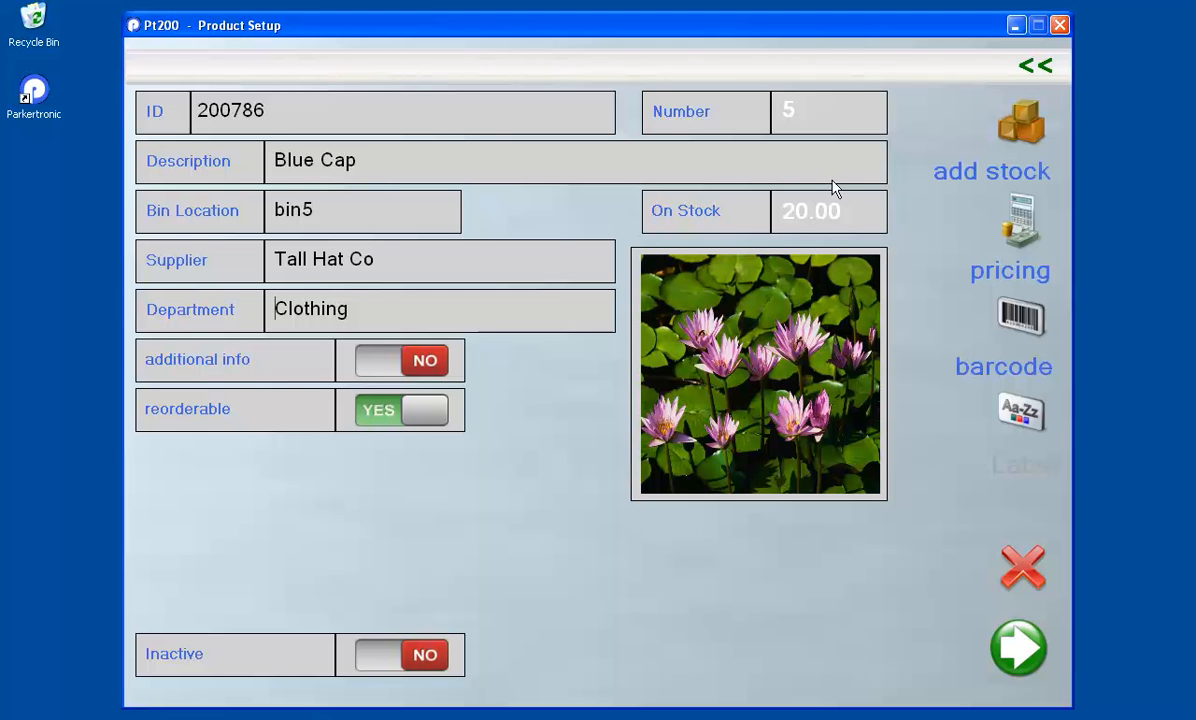
Step: Open the product's pricing and set Purchase Pricing Inclusive of Tax to YES
left_click(1038, 228)
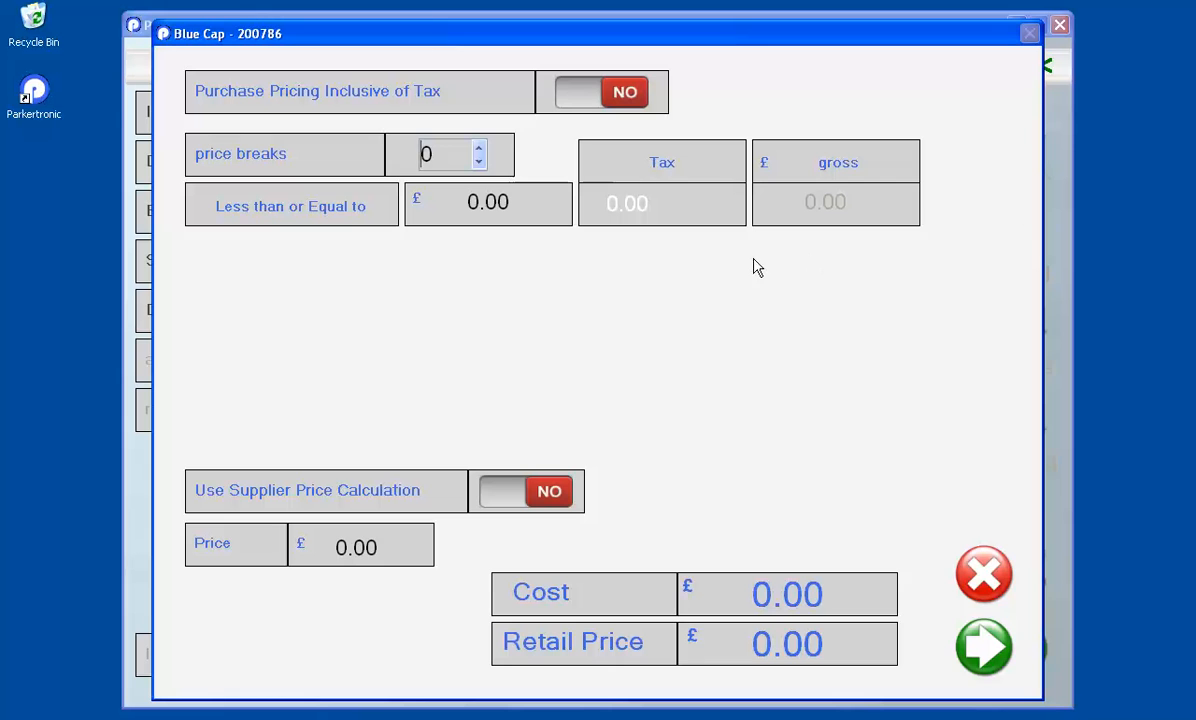
left_click(584, 100)
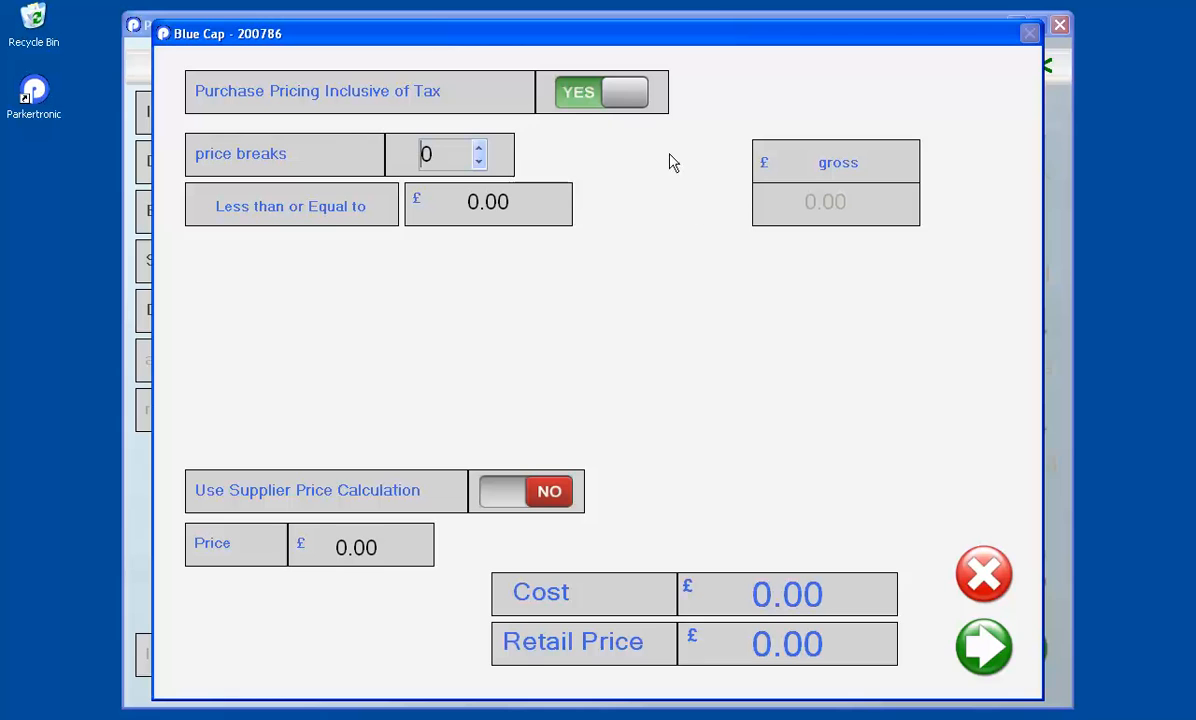
left_click(590, 104)
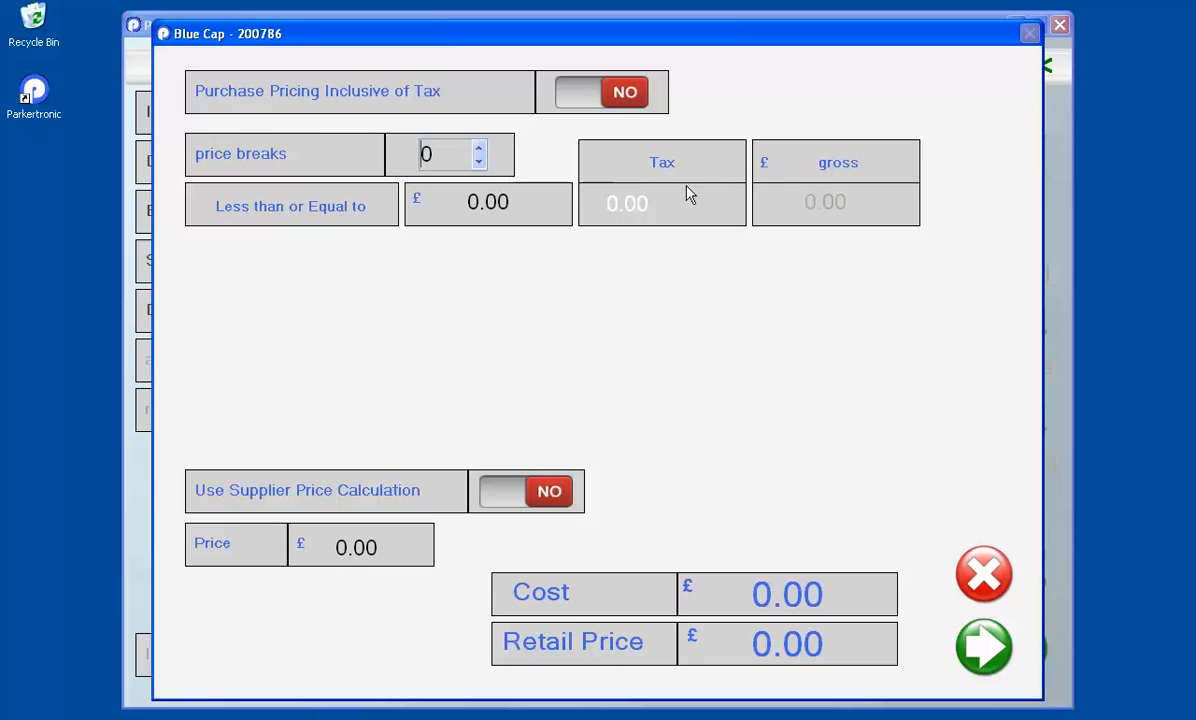
left_click(586, 106)
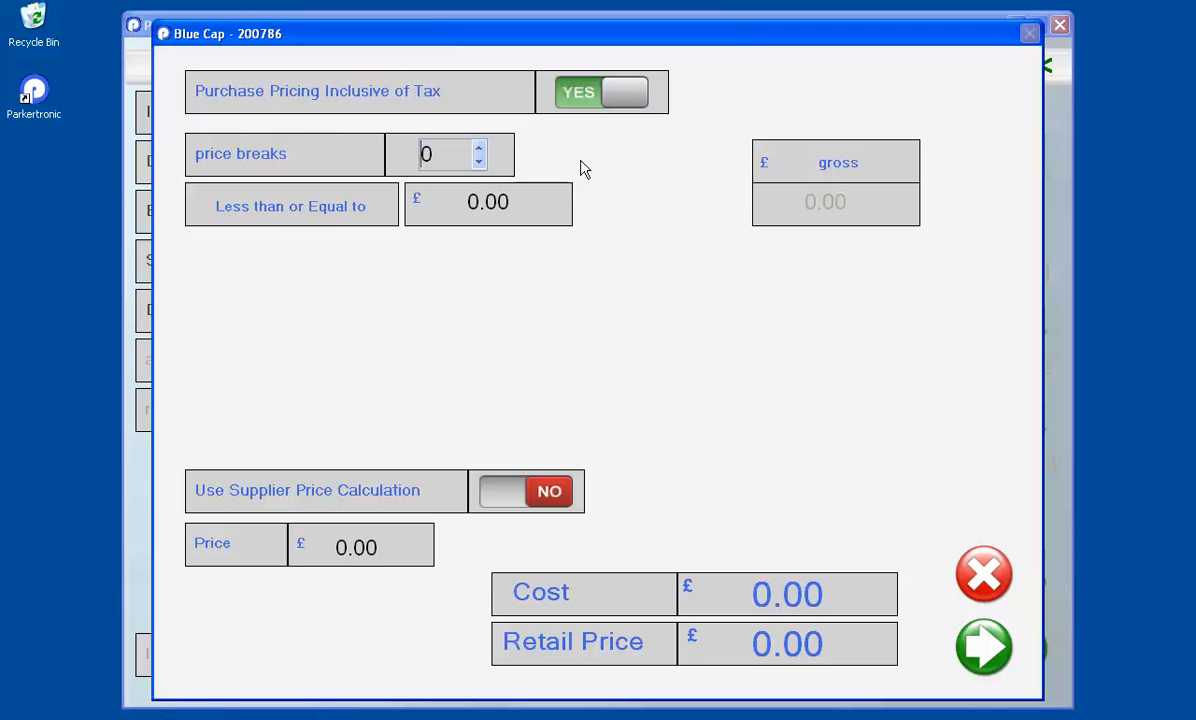
Step: Try out four price breaks in the purchase pricing and return the number of price breaks to 0
left_click(480, 148)
left_click(480, 148)
left_click(480, 148)
left_click(480, 148)
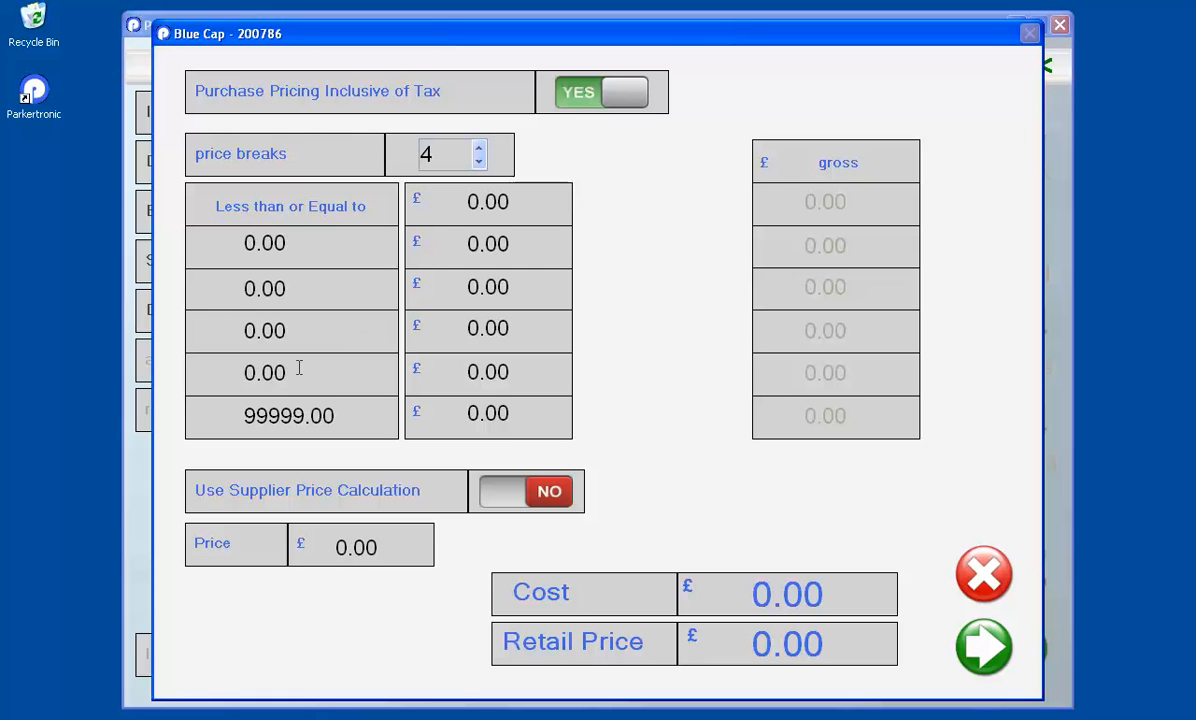
left_click_drag(298, 368, 242, 365)
left_click_drag(292, 323, 243, 324)
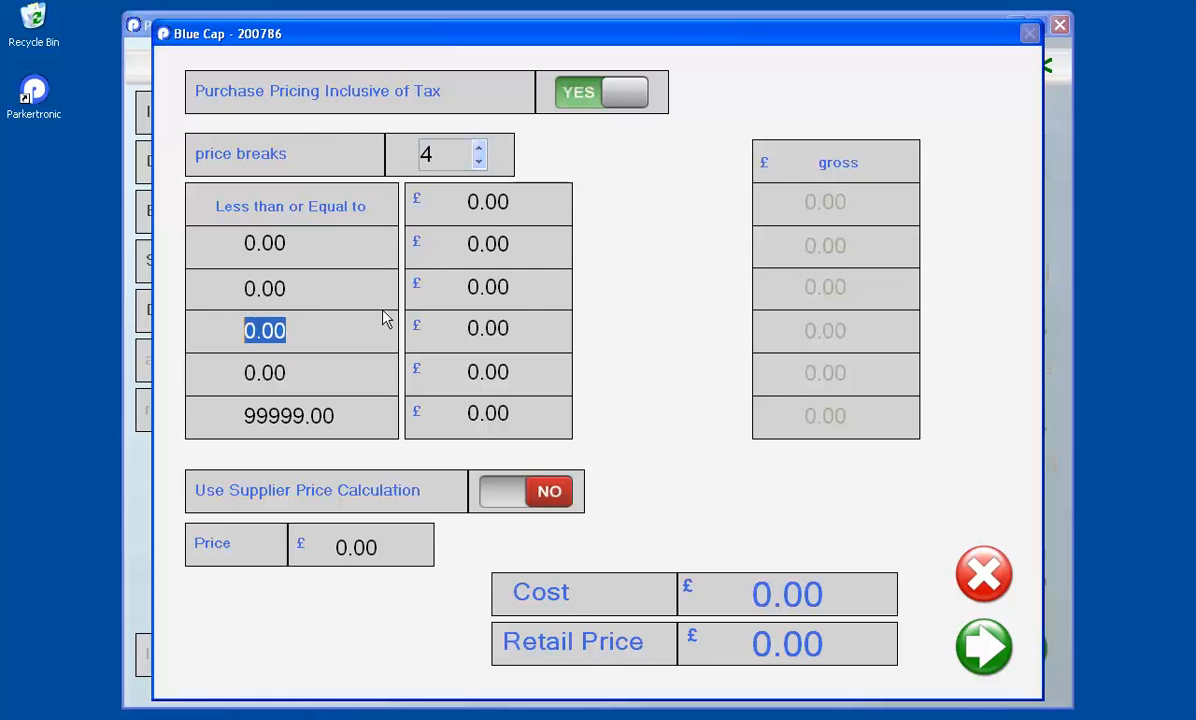
left_click_drag(513, 326, 471, 328)
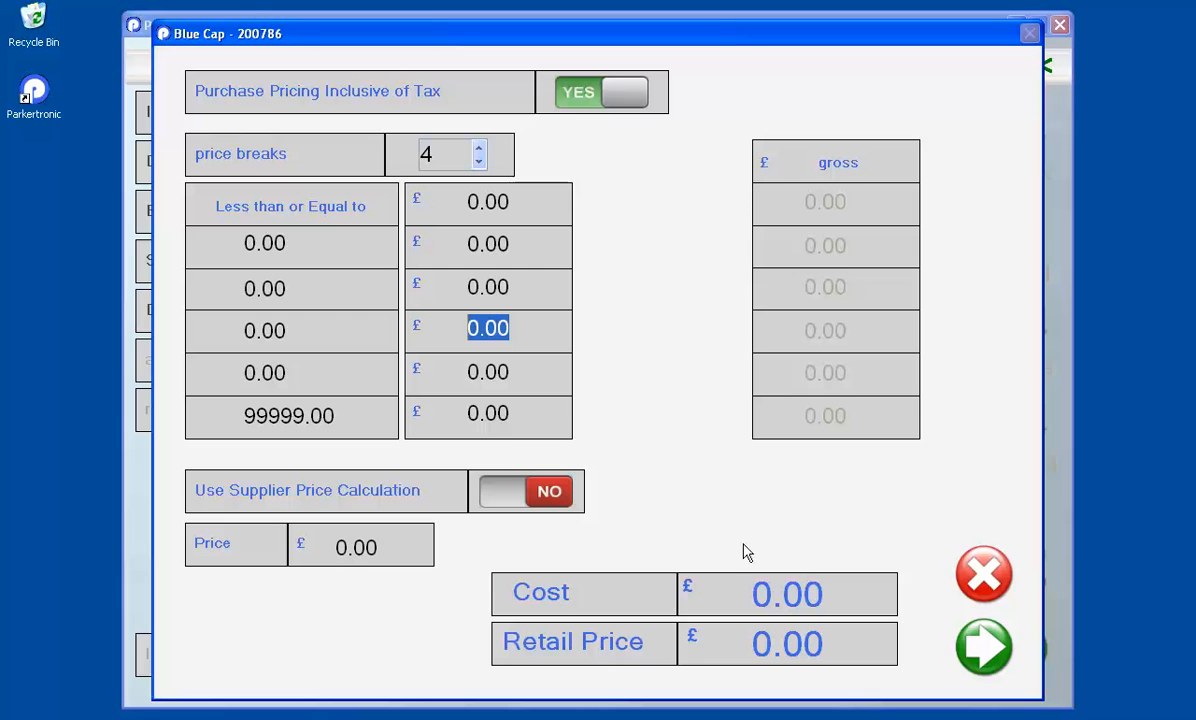
left_click(479, 163)
left_click(479, 163)
left_click(479, 163)
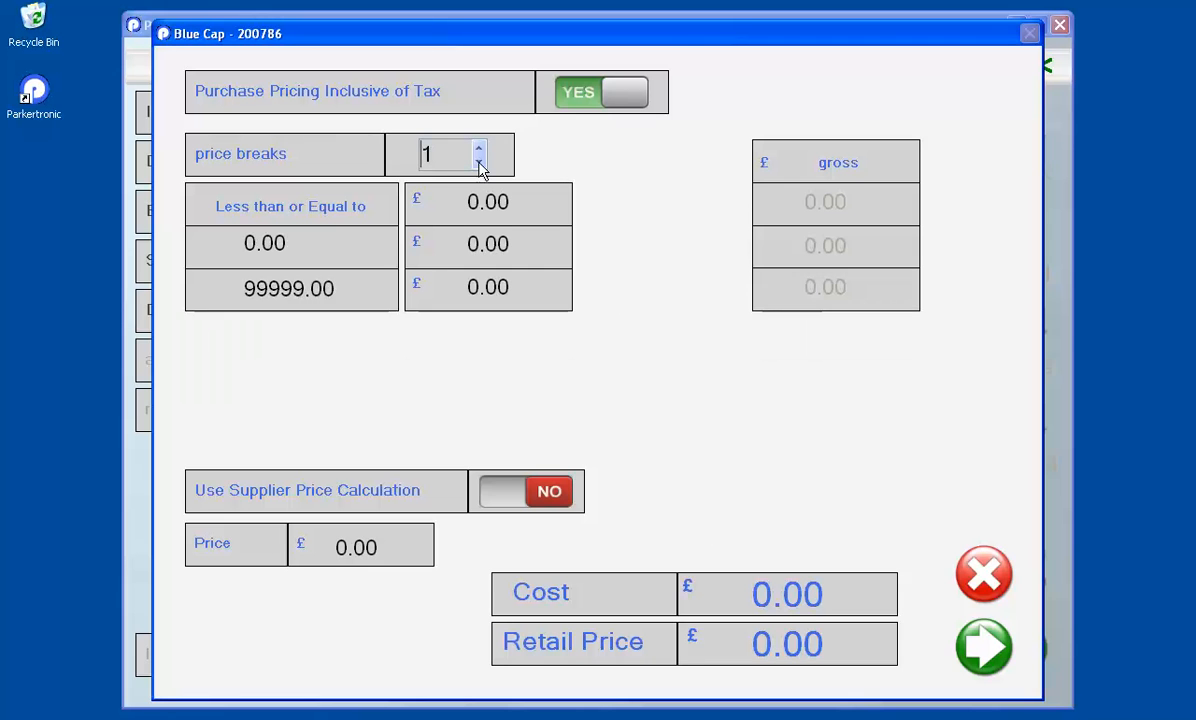
left_click(479, 163)
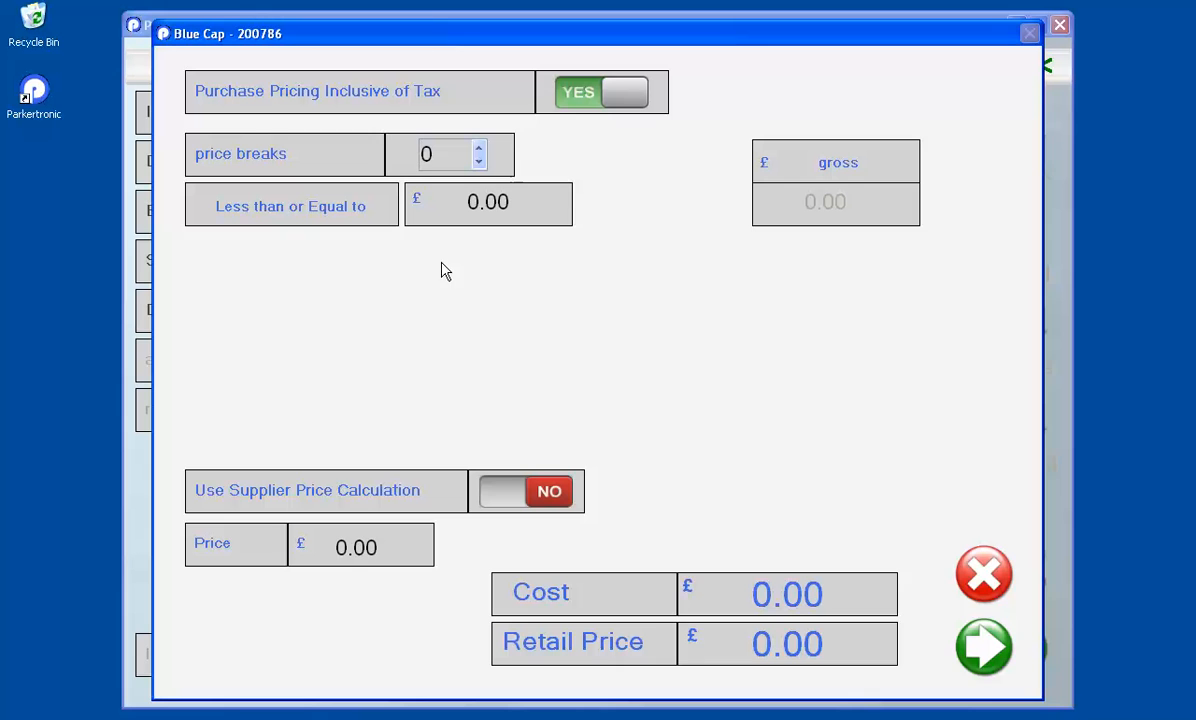
Step: Set the purchase price to £6 and try the Use Supplier Price Calculation option, ending on NO
left_click_drag(509, 201, 440, 196)
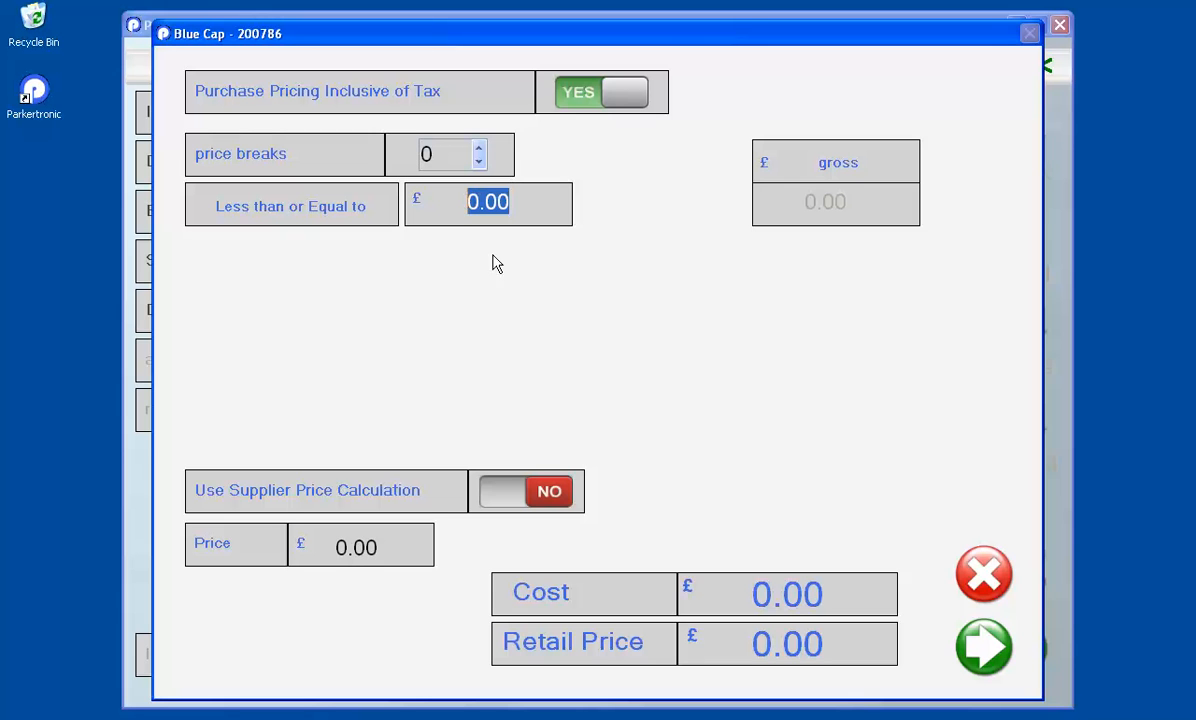
type("6")
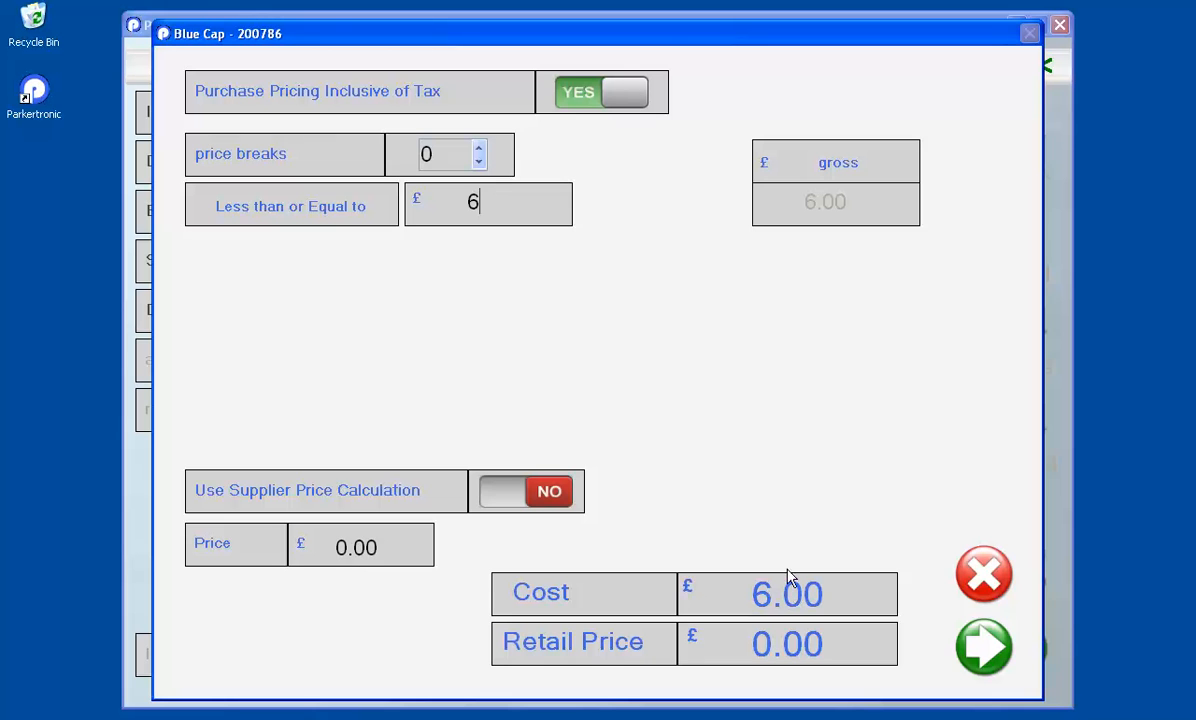
left_click(510, 495)
left_click(510, 495)
left_click(510, 492)
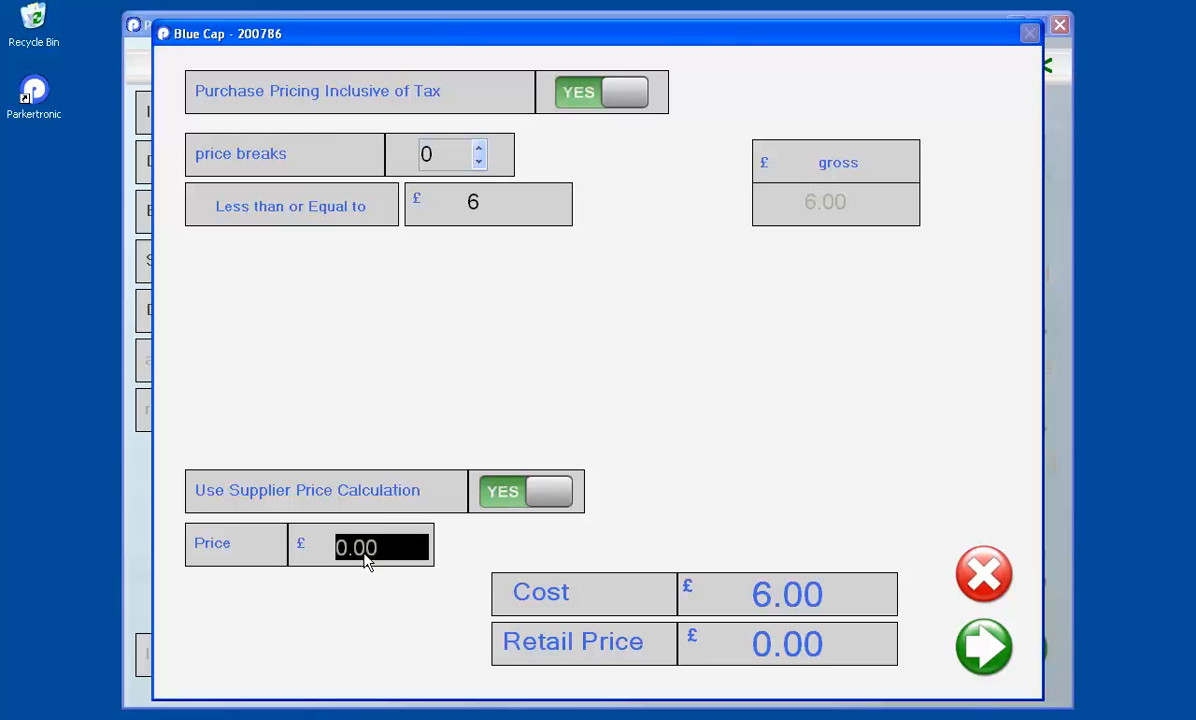
left_click(508, 497)
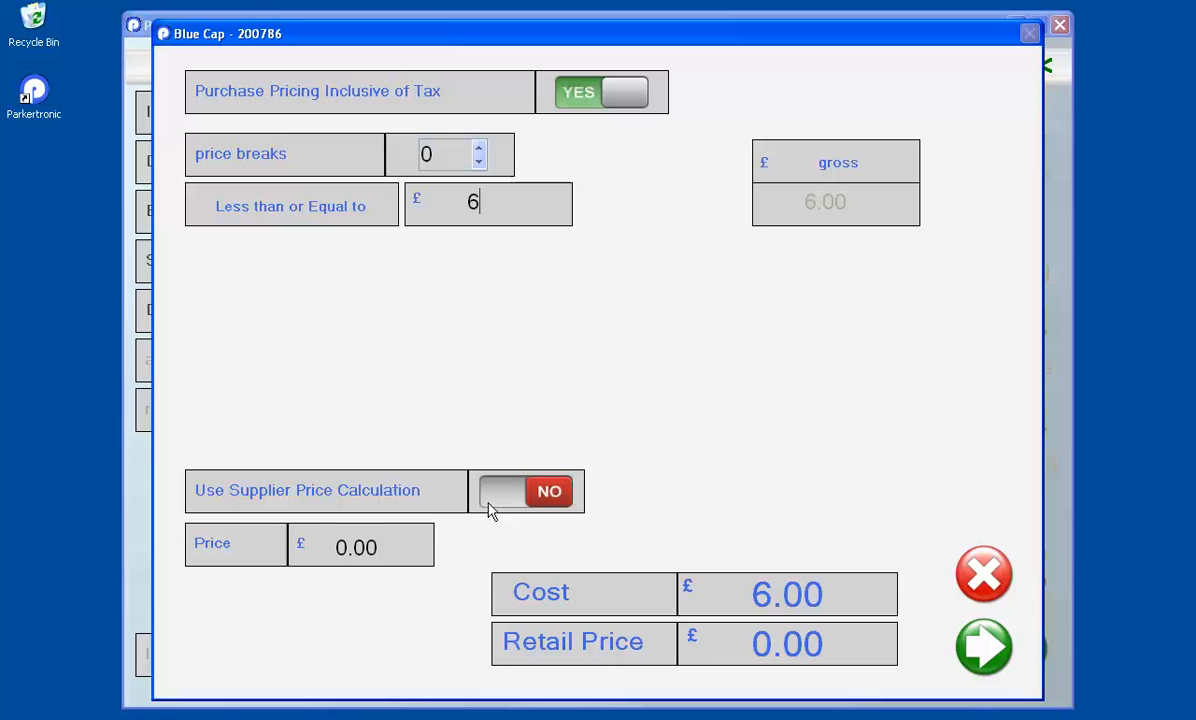
Step: Set the product's retail price to £13.50 and save the pricing
double_click(382, 545)
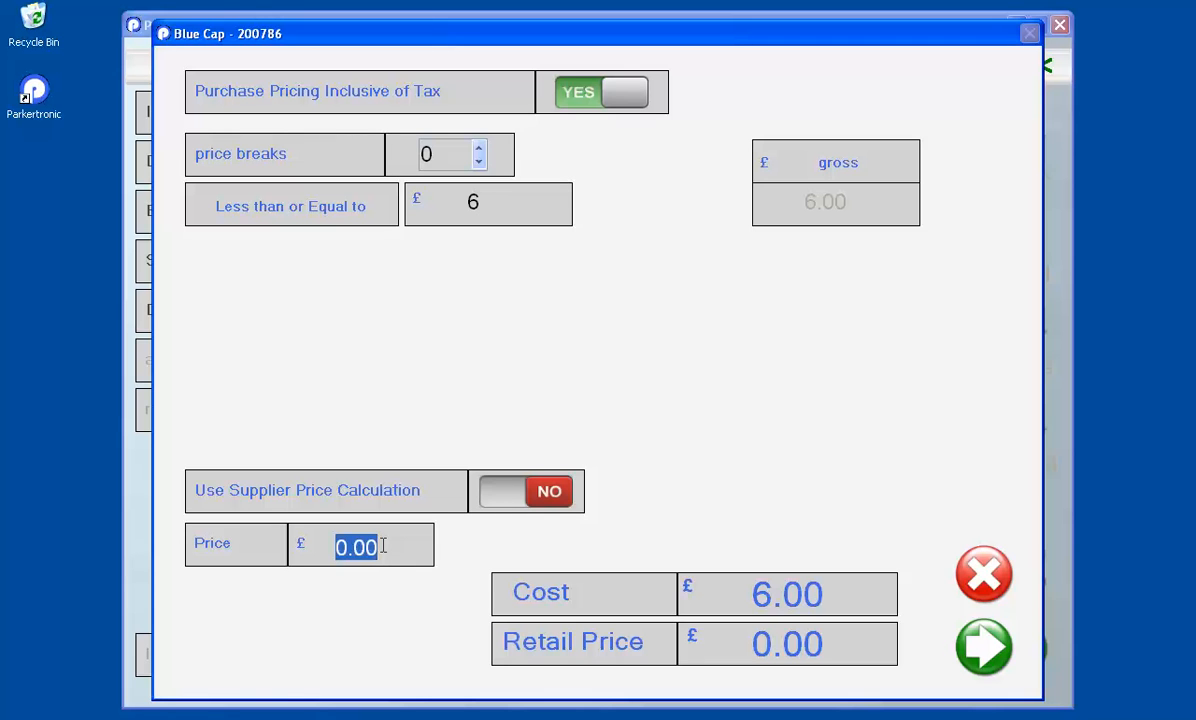
type("1")
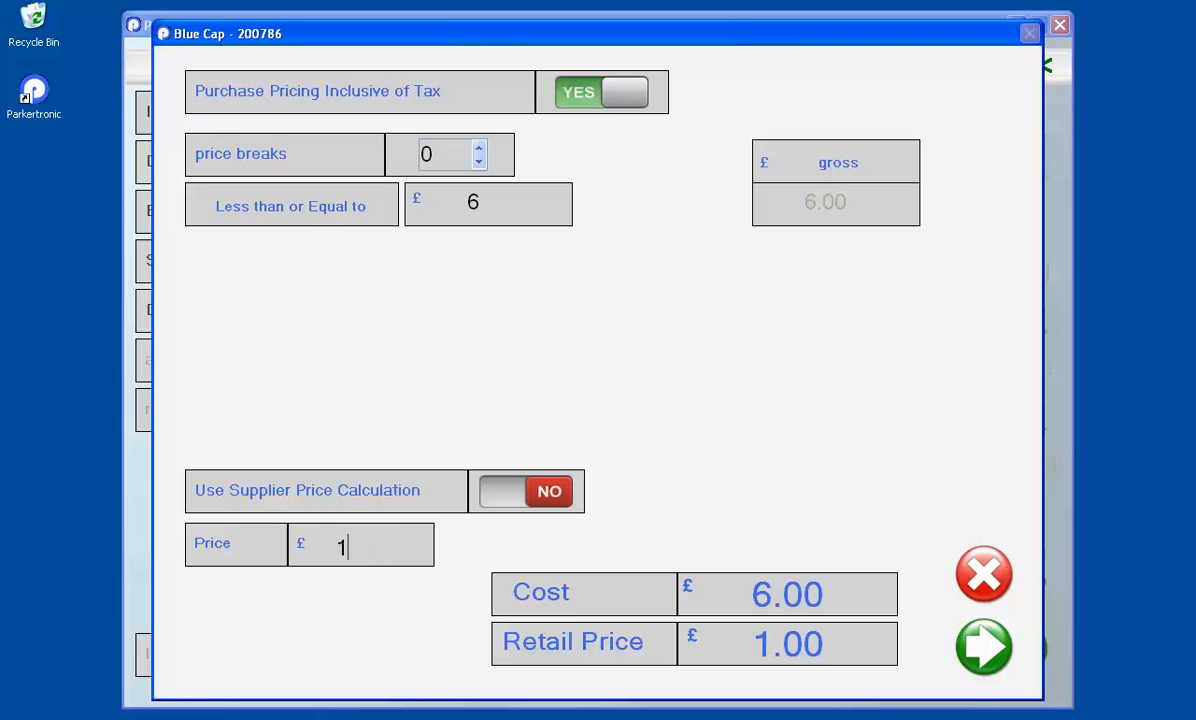
type("3.50")
left_click(980, 655)
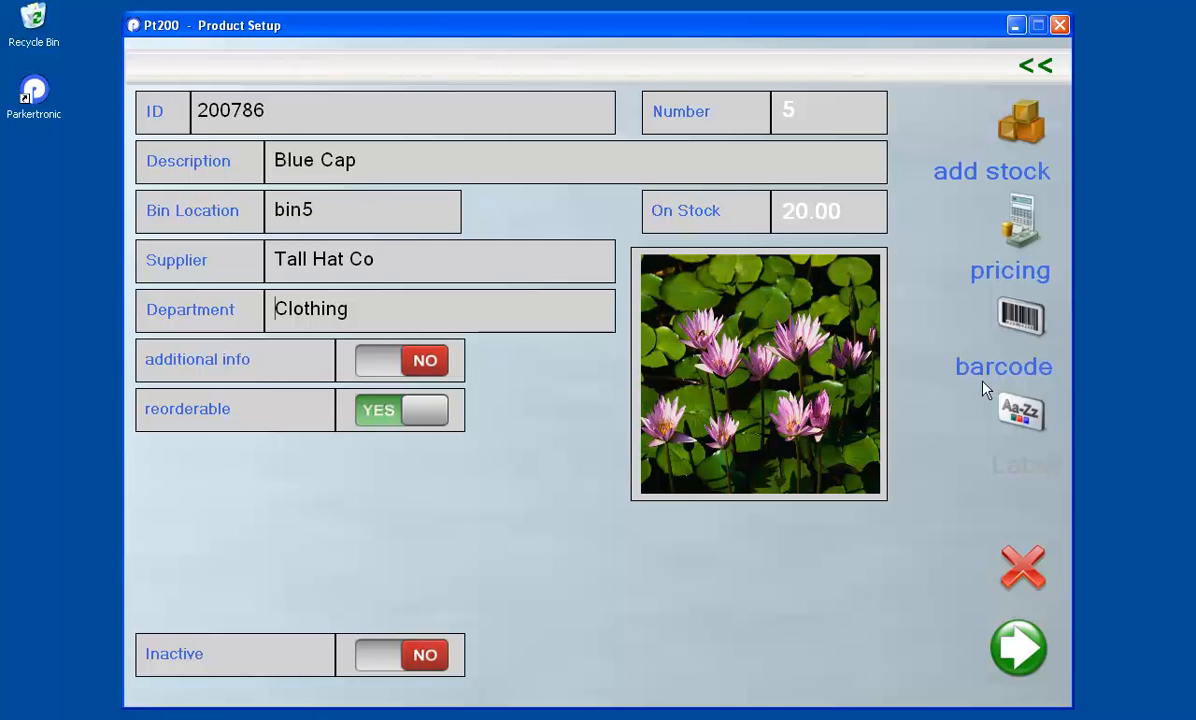
Step: Add the barcode 456372829 to the Blue Cap product
left_click(1028, 333)
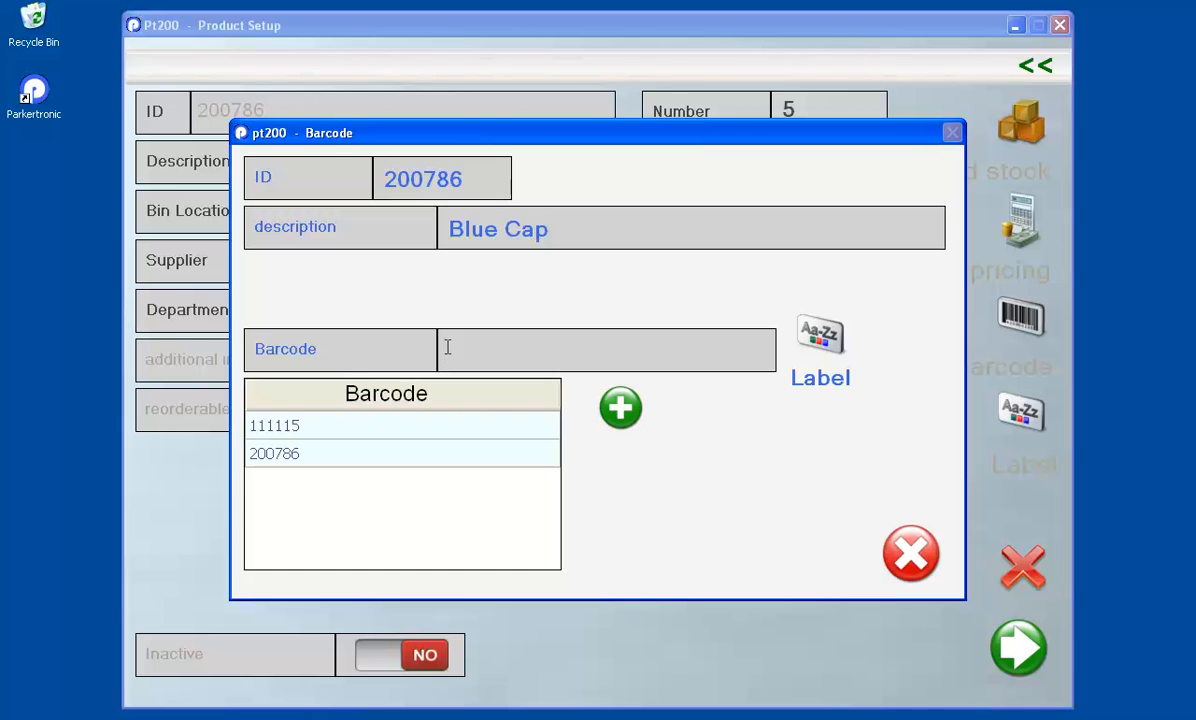
type("456372829")
left_click(618, 408)
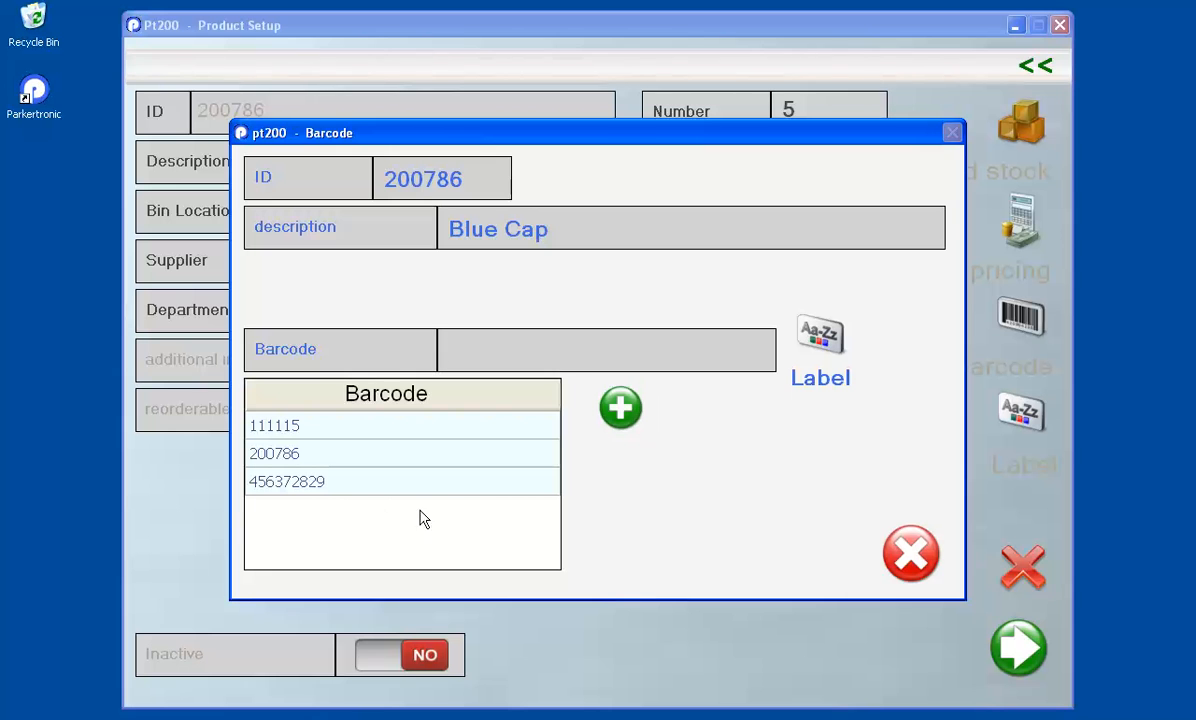
left_click(278, 485)
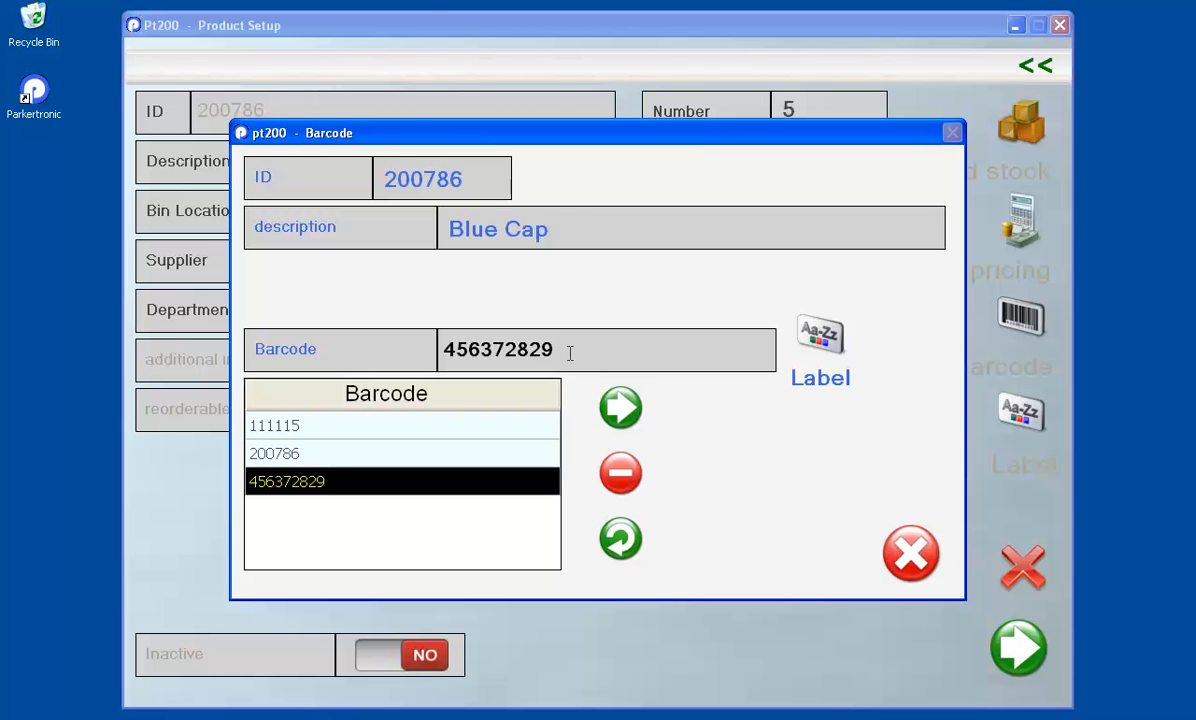
type("567834")
left_click(619, 410)
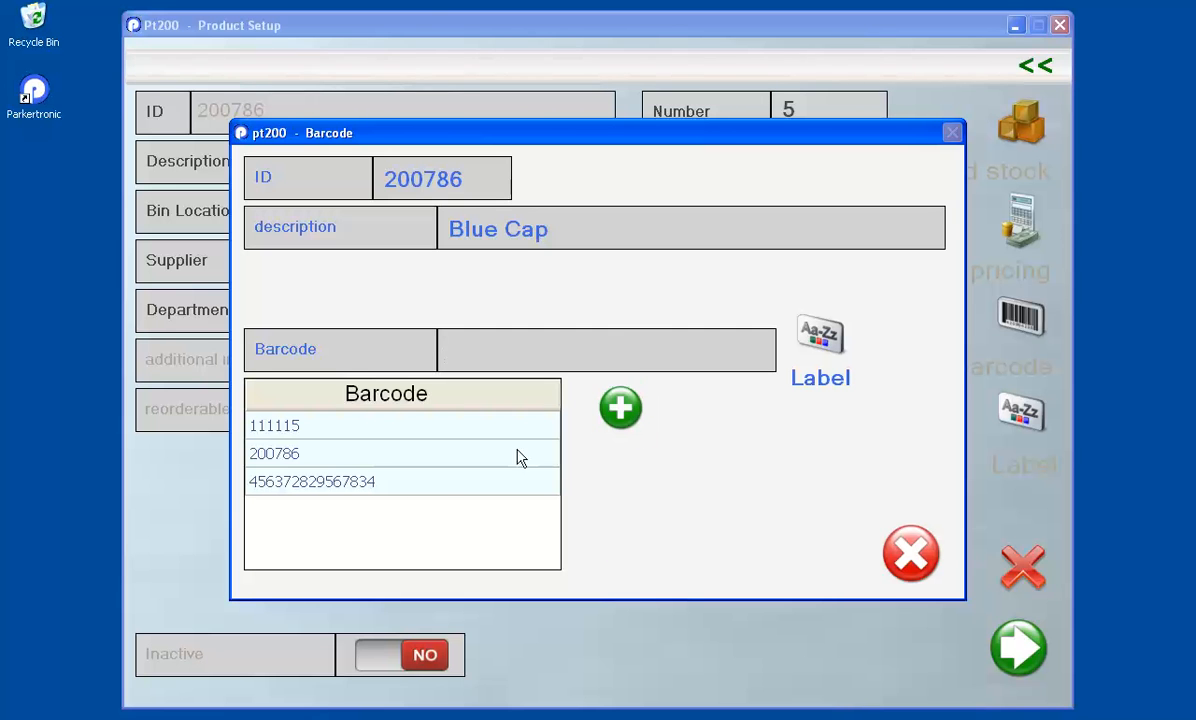
left_click(270, 482)
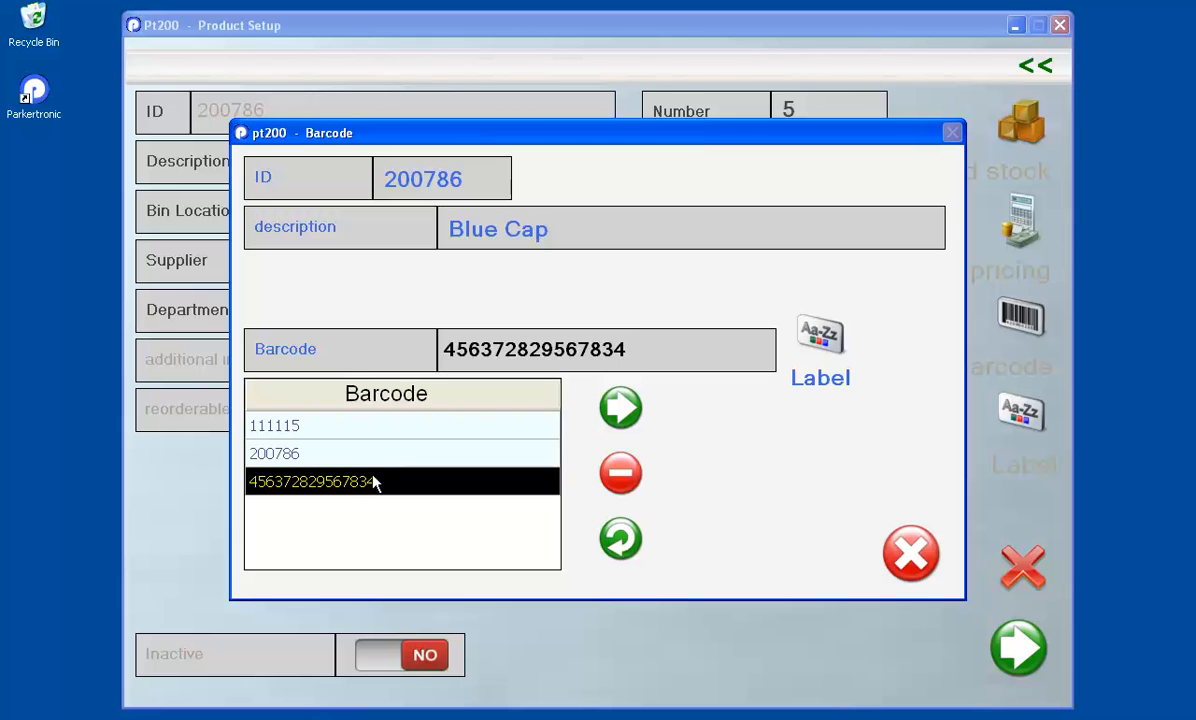
left_click(620, 474)
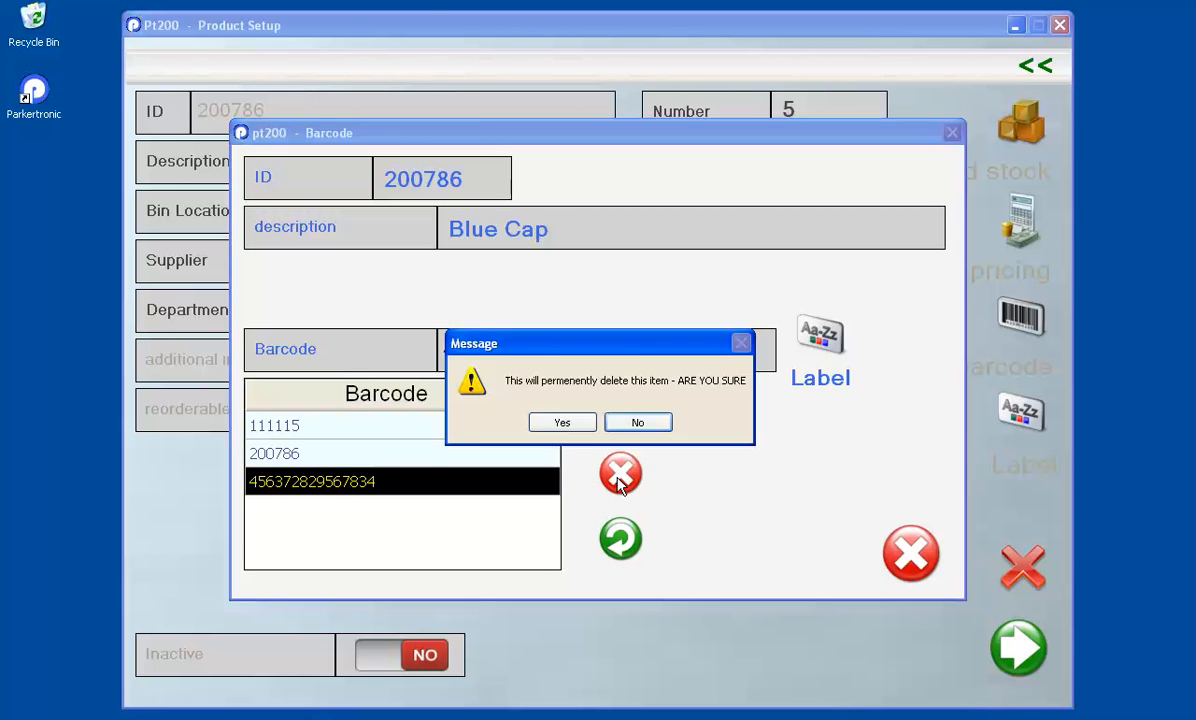
left_click(566, 424)
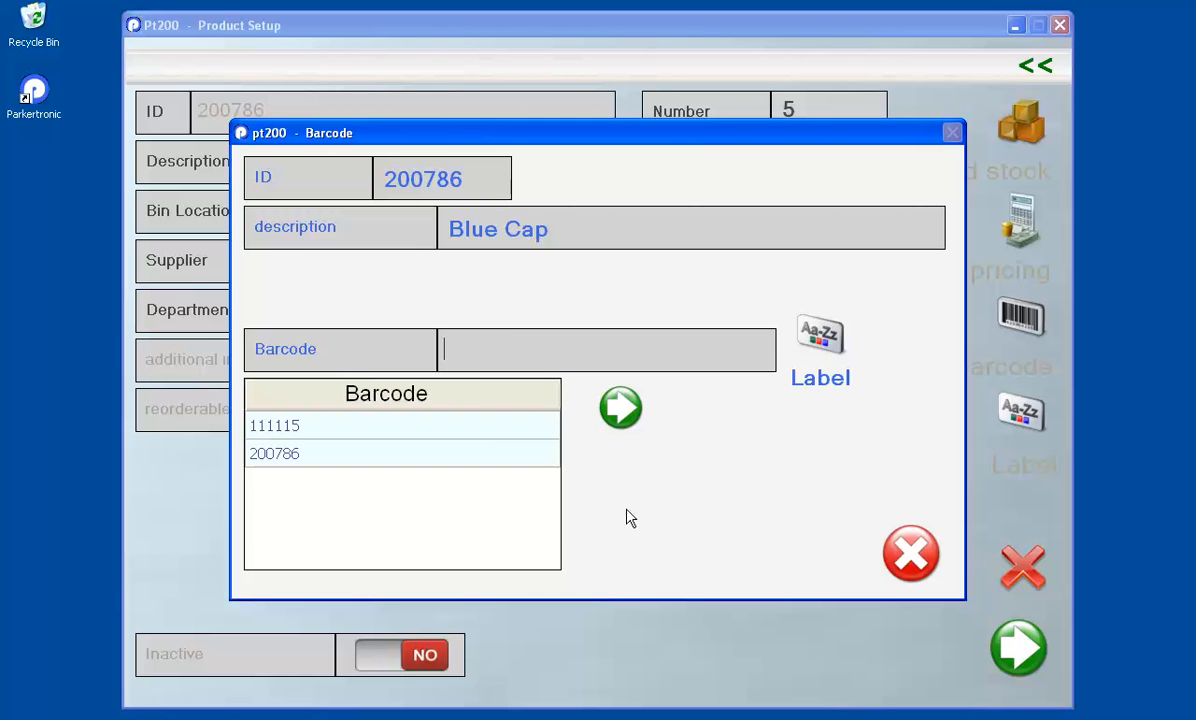
left_click(916, 561)
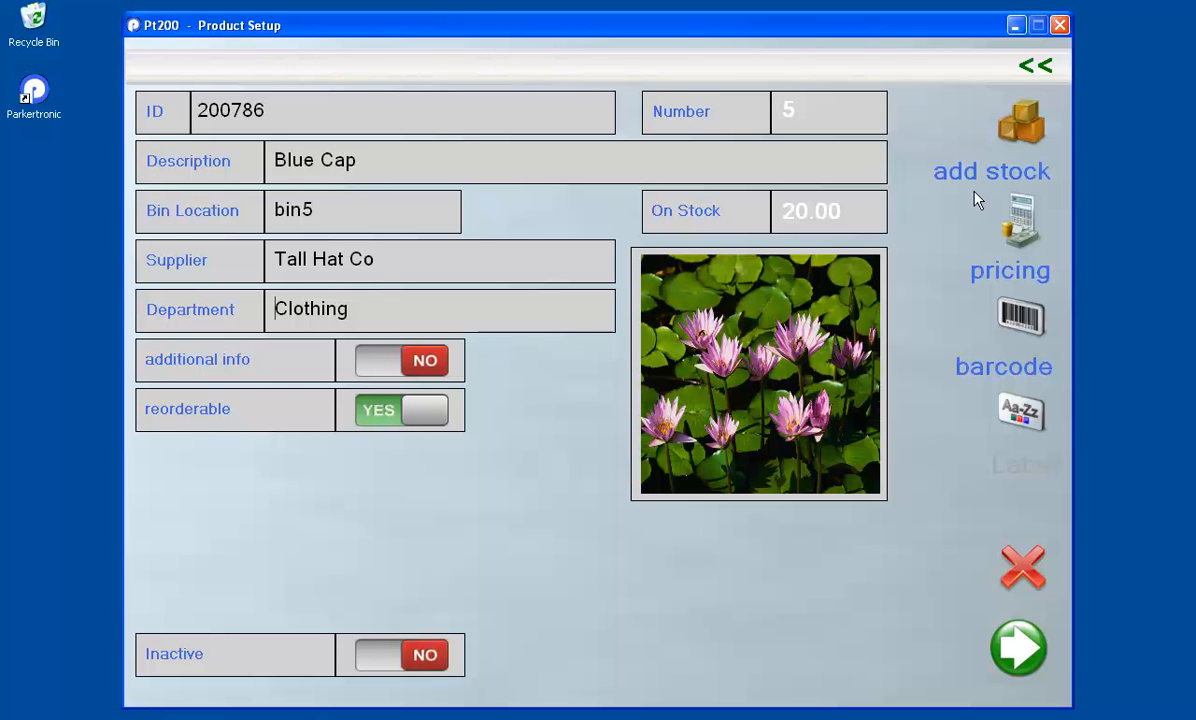
Step: Reopen the Blue Cap record from the product list and check its saved pricing
left_click(1031, 72)
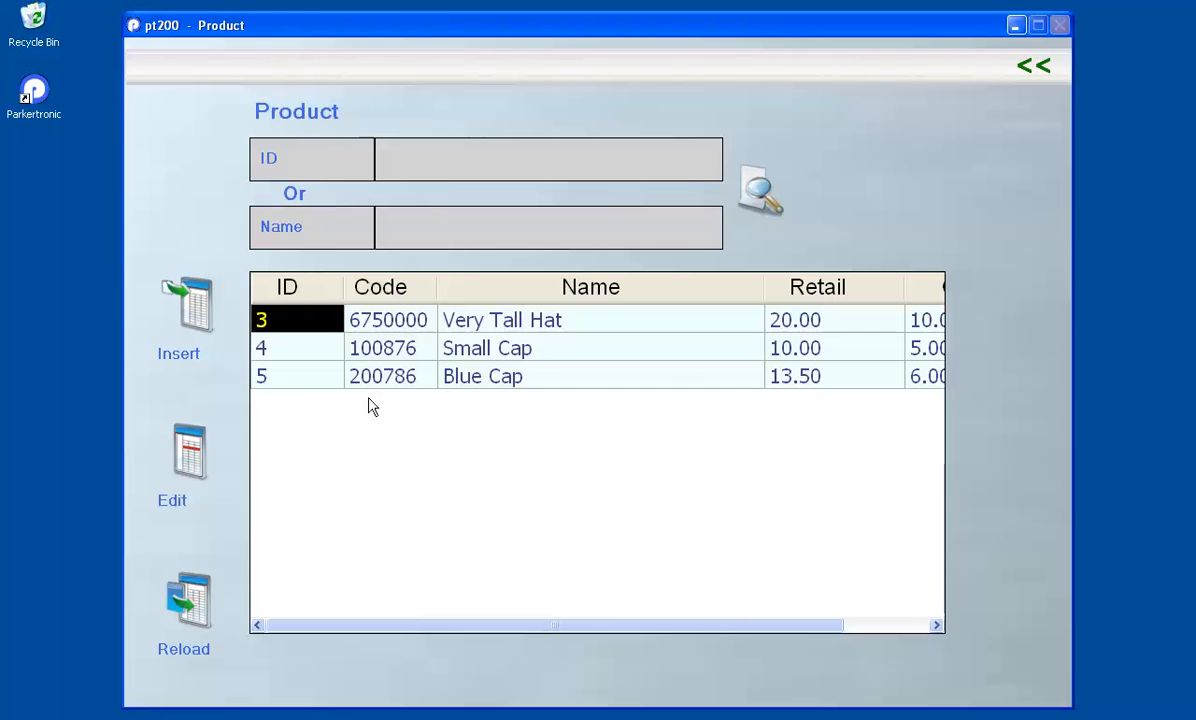
left_click(334, 386)
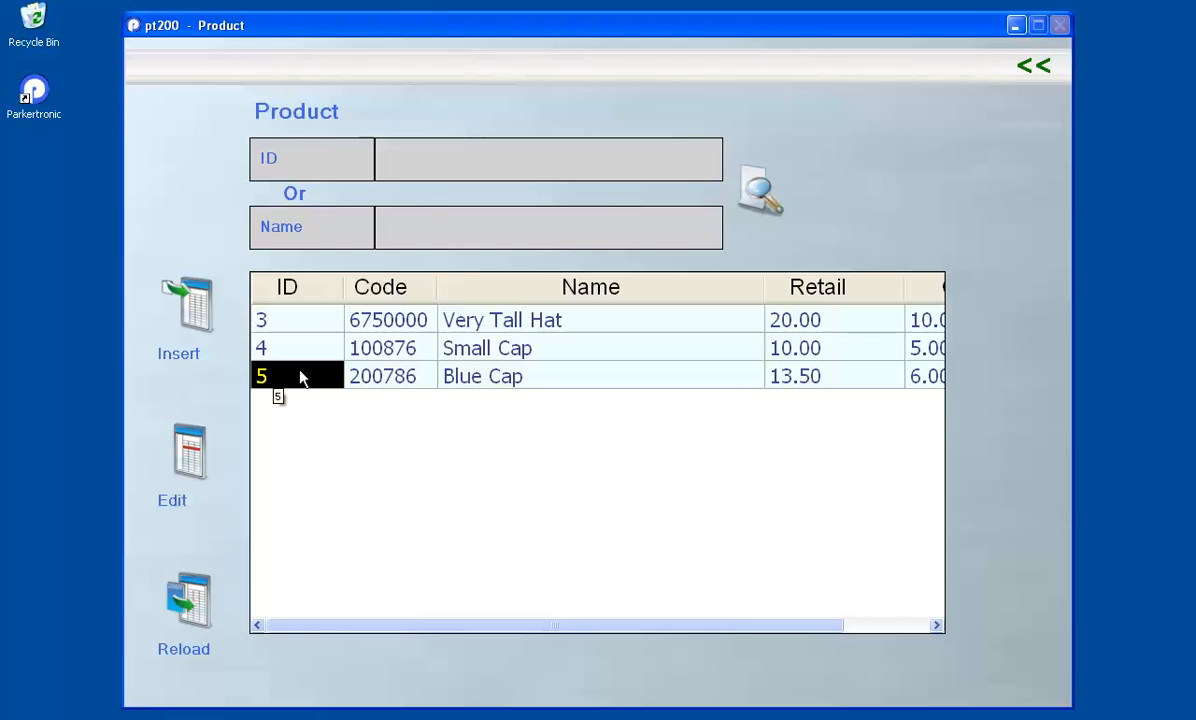
left_click(187, 470)
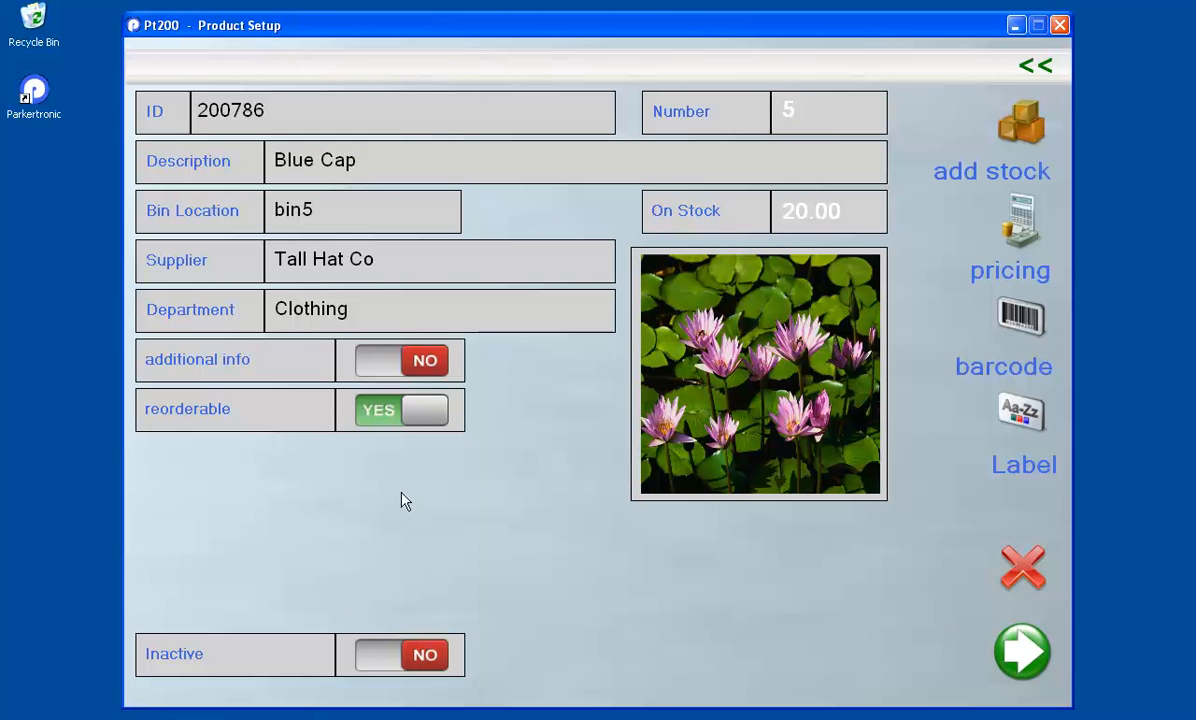
left_click(1007, 272)
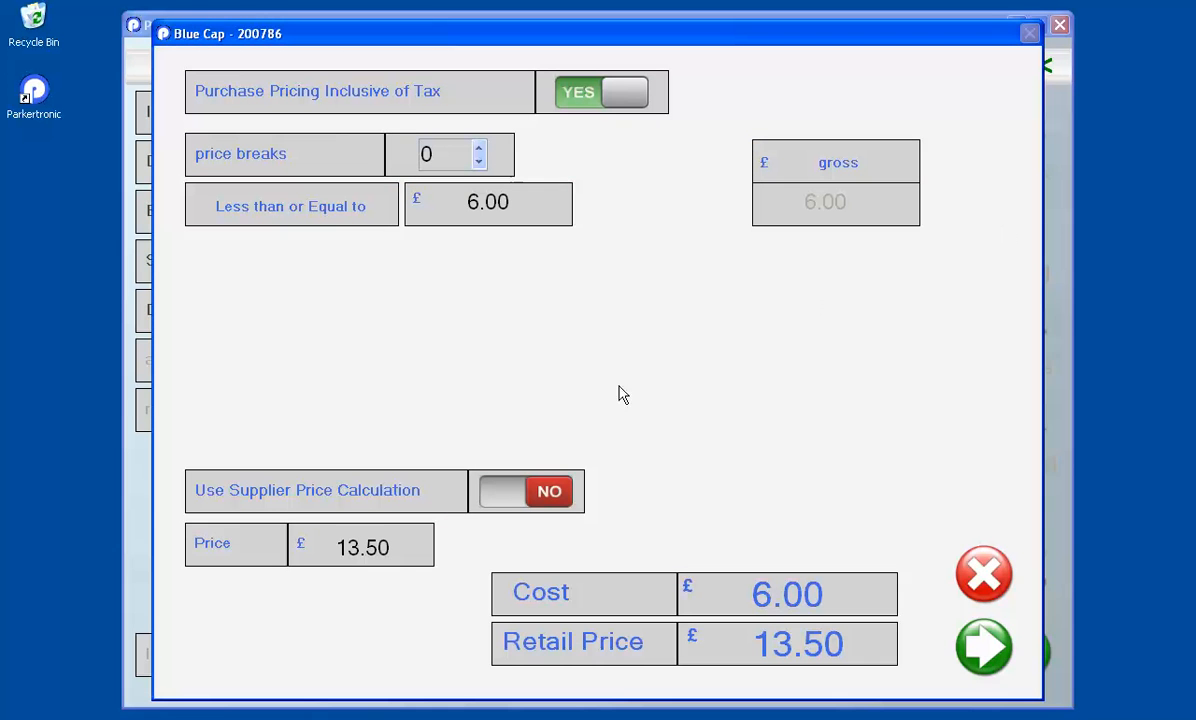
left_click(984, 647)
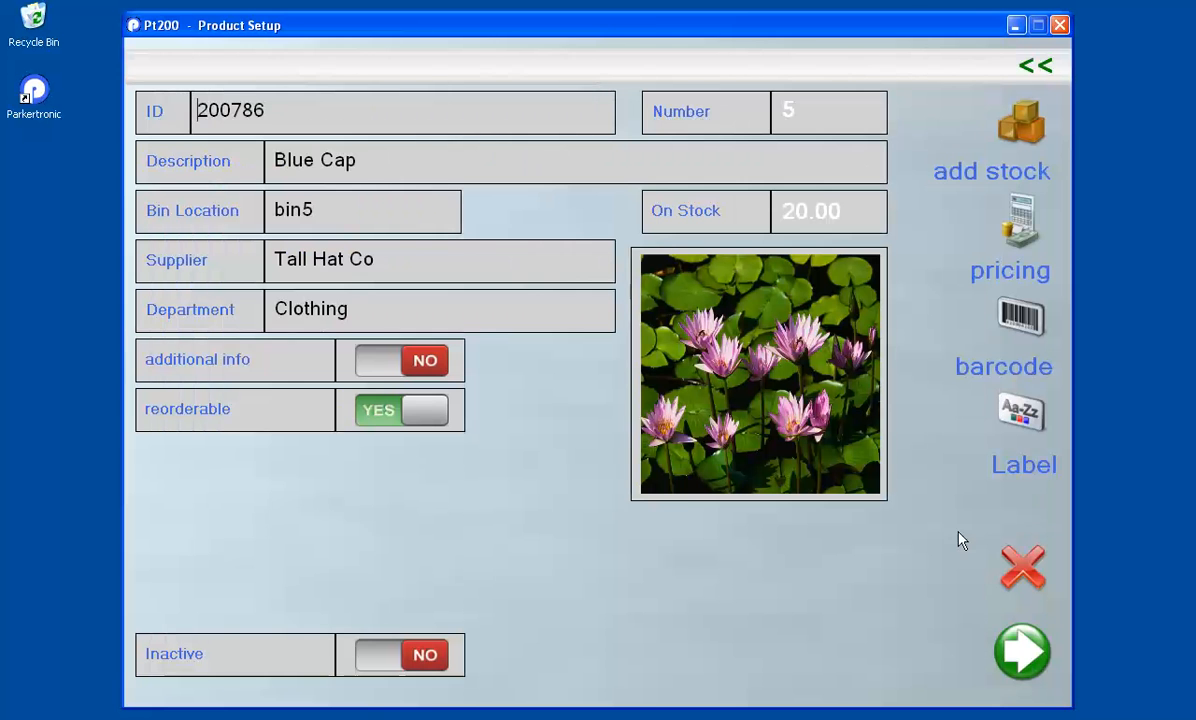
Step: Leave the product setup and return to the main menu
left_click(1035, 67)
left_click(1035, 67)
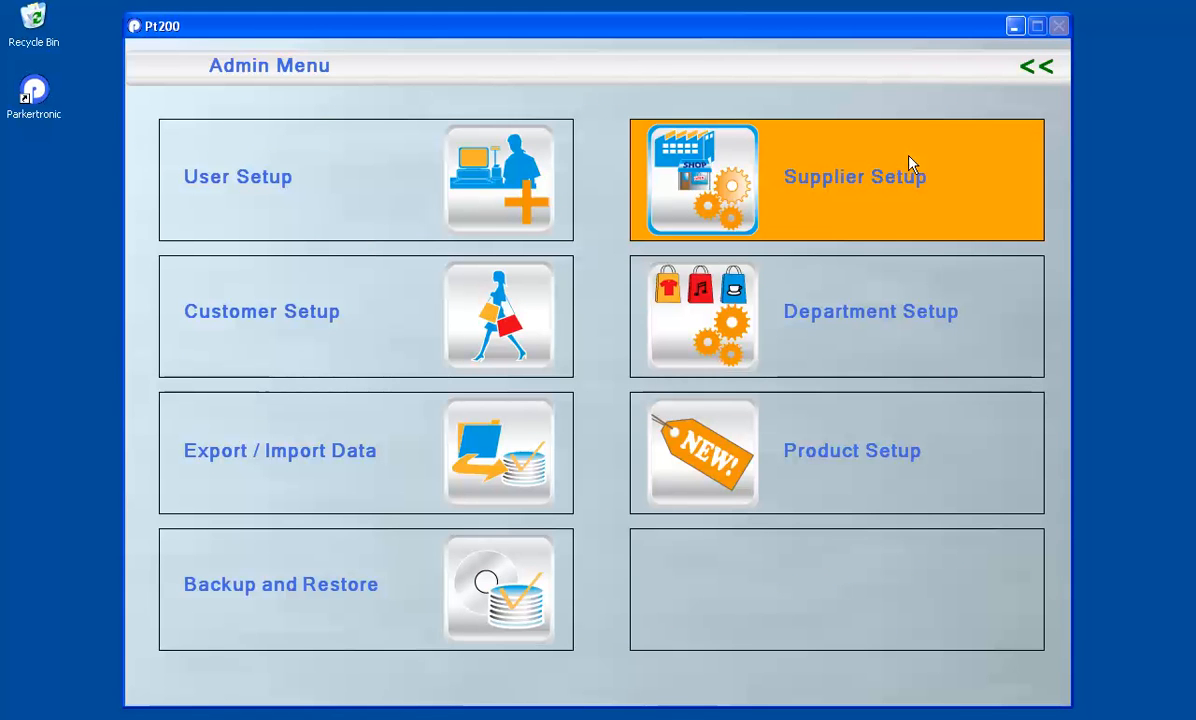
left_click(1036, 68)
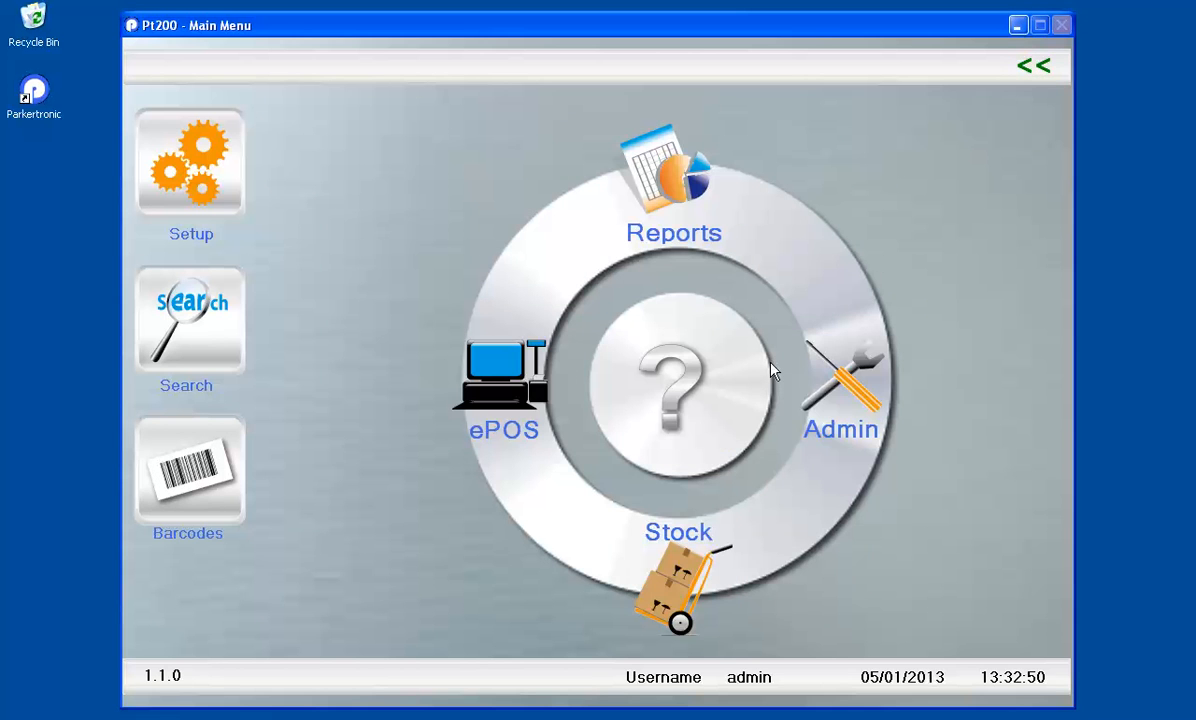